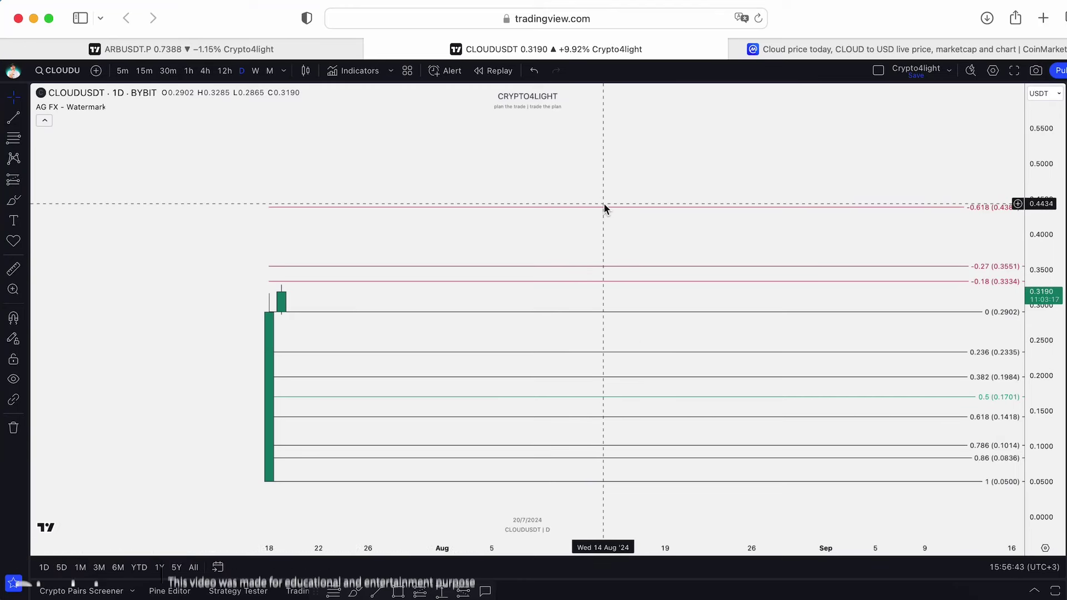
Step: Sketch and undo two possible price paths, then stretch the price scale to spread the Fib levels
{"action": "left_click", "coordinate": [505, 208]}
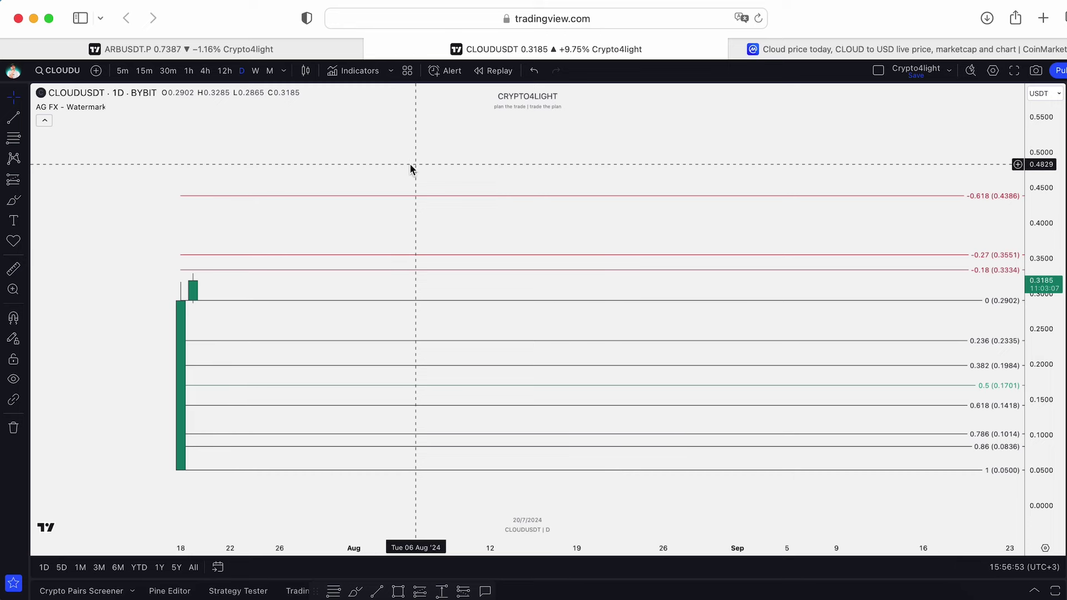
{"action": "scroll", "coordinate": [410, 164], "scroll_direction": "down", "scroll_amount": 1}
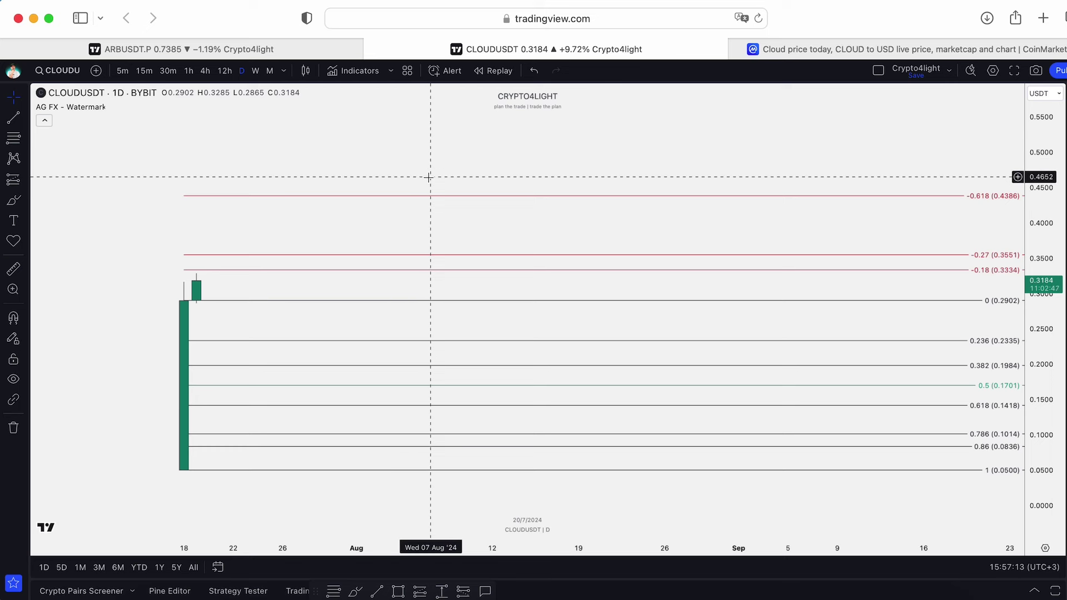
{"action": "scroll", "coordinate": [412, 184], "scroll_direction": "left", "scroll_amount": 1}
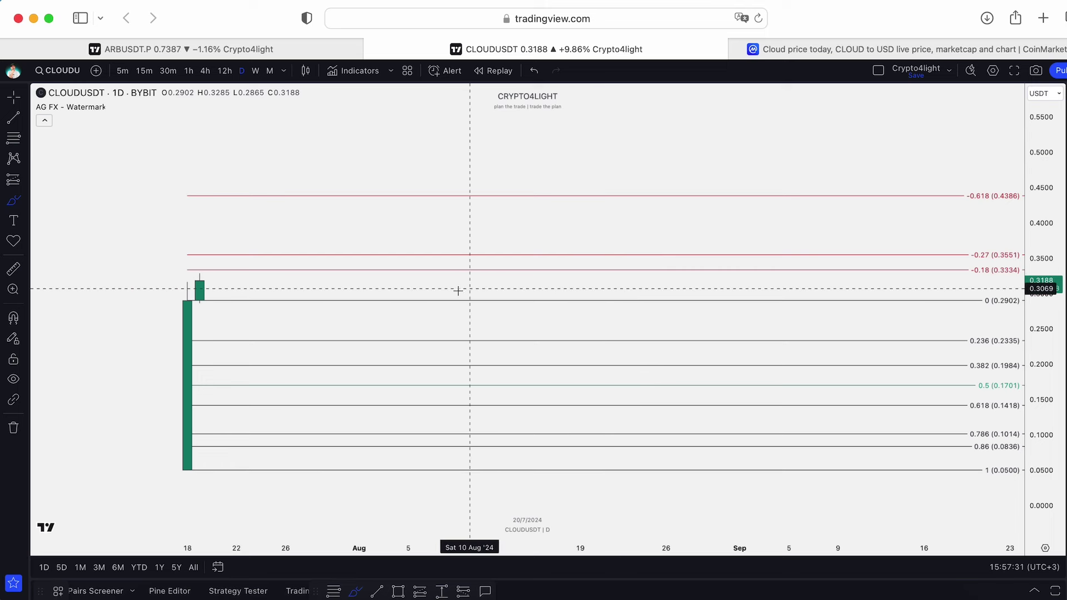
{"action": "left_click_drag", "start_coordinate": [200, 290], "coordinate": [518, 128]}
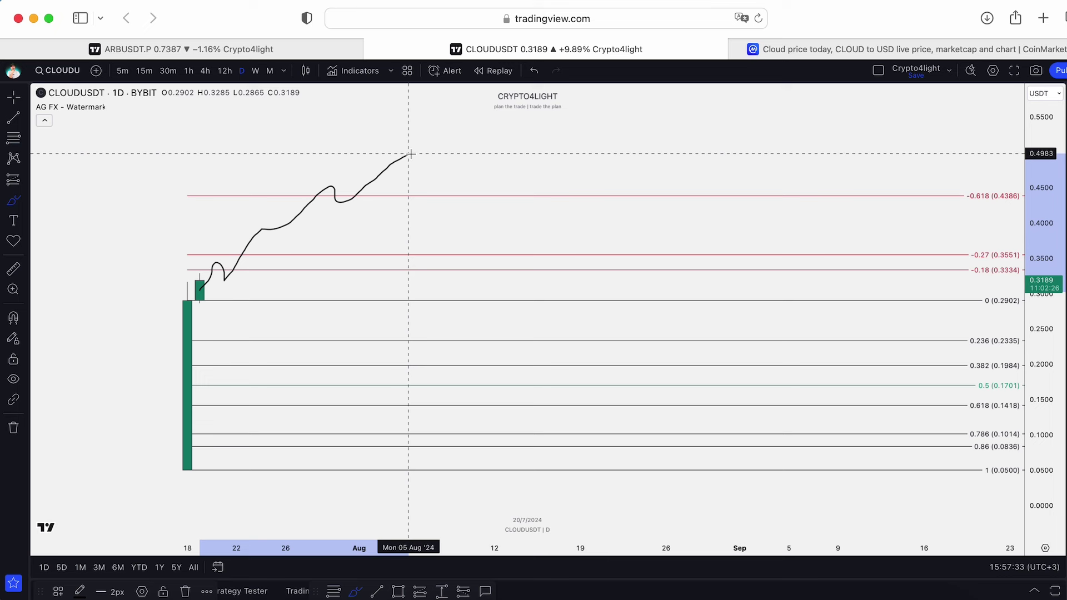
{"action": "left_click", "coordinate": [533, 72]}
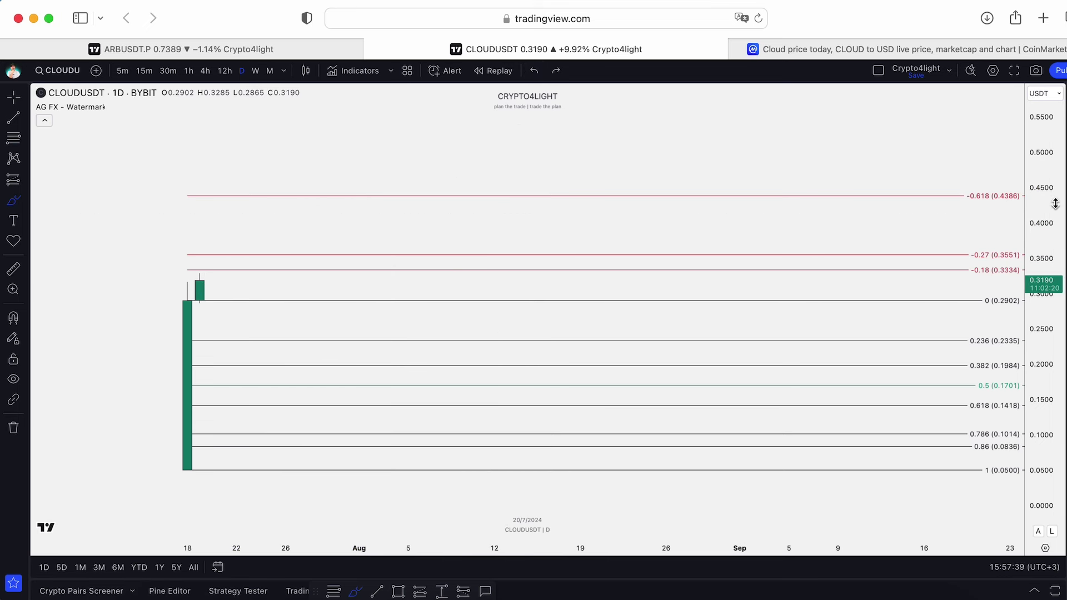
{"action": "left_click", "coordinate": [199, 307]}
{"action": "left_click_drag", "start_coordinate": [199, 308], "coordinate": [787, 344]}
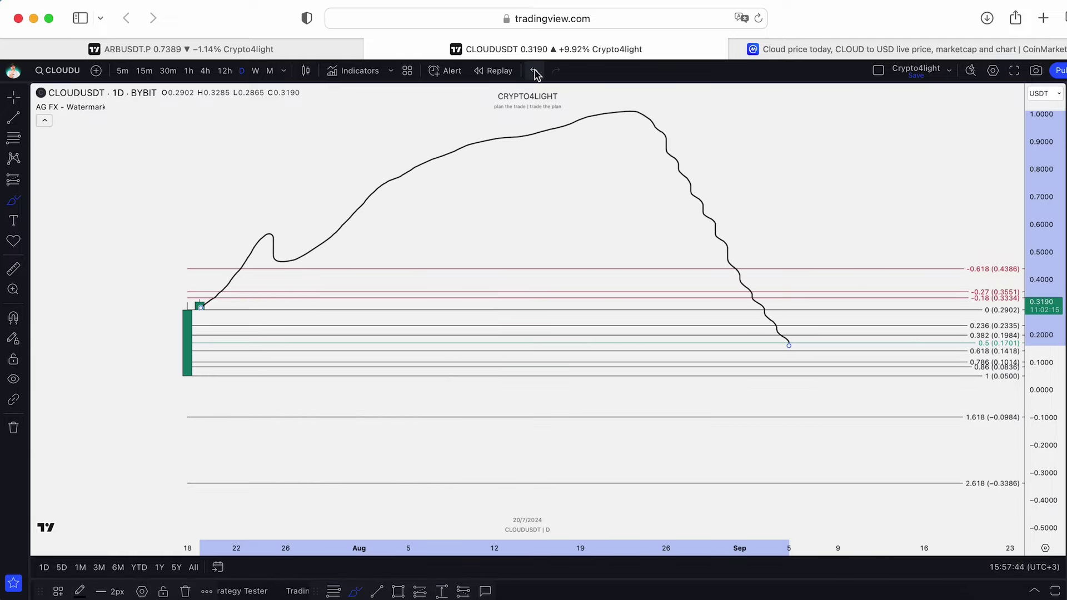
{"action": "left_click", "coordinate": [535, 72]}
{"action": "scroll", "coordinate": [1031, 222], "scroll_direction": "up", "scroll_amount": 5}
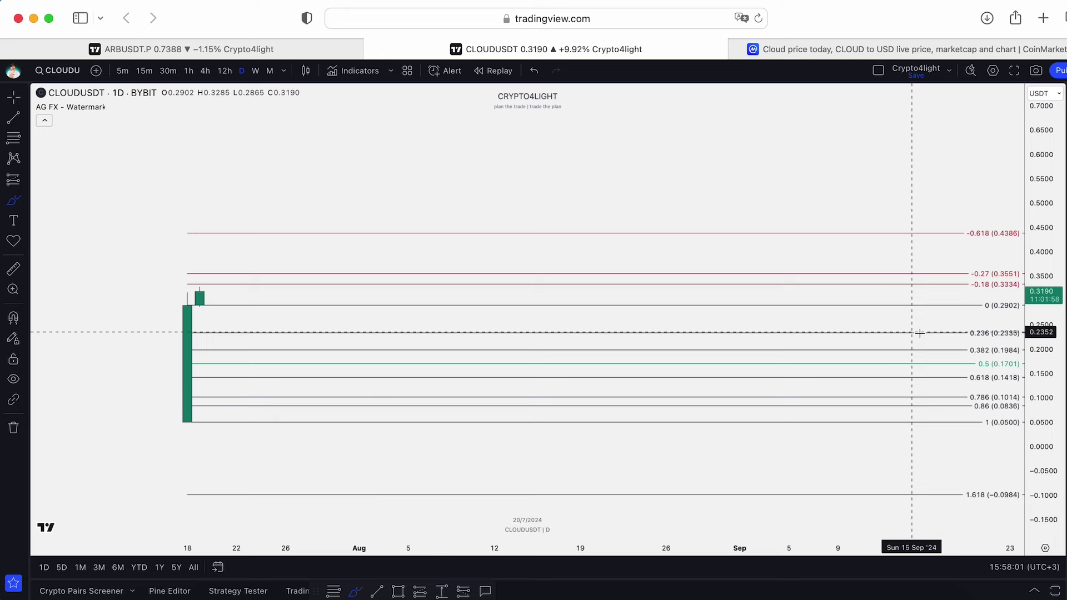
{"action": "left_click_drag", "start_coordinate": [1042, 375], "coordinate": [1041, 333]}
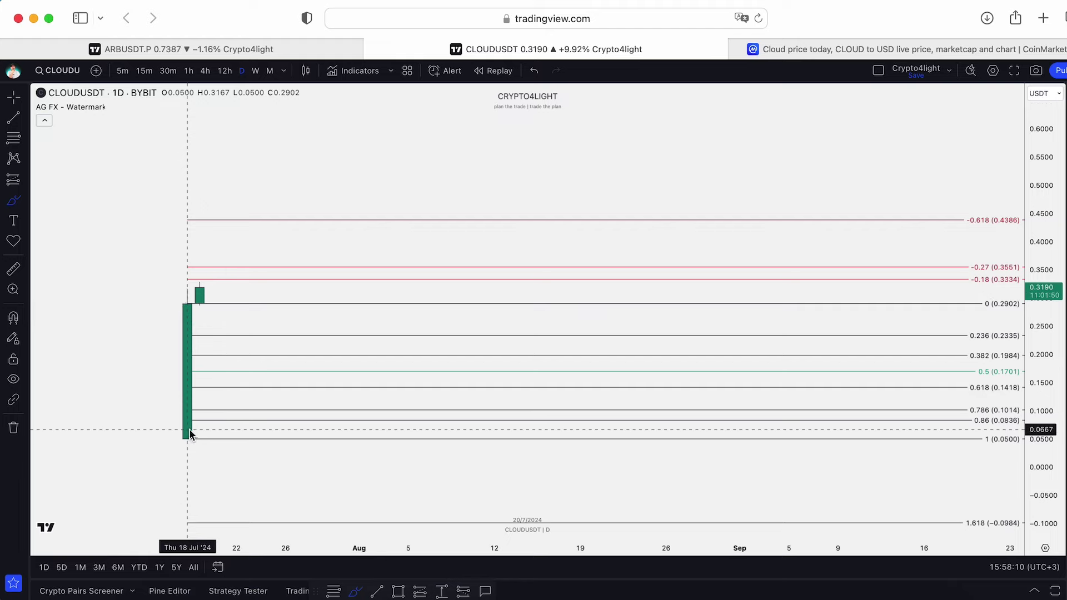
Step: Review CoinMarketCap's Cloud Markets exchange list, then return to the CLOUDUSDT chart
{"action": "left_click", "coordinate": [836, 43]}
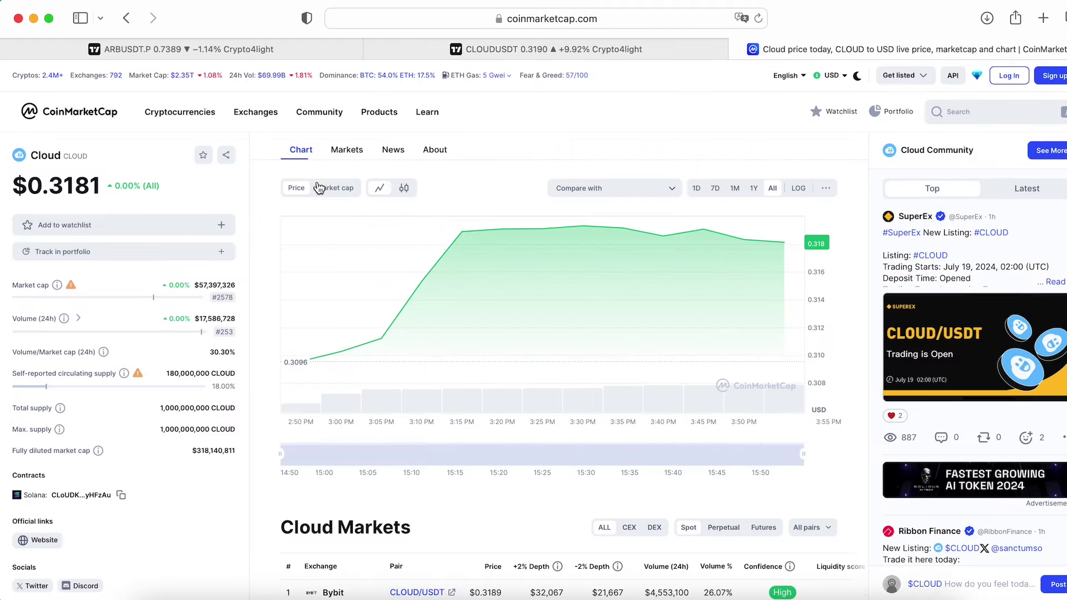
{"action": "left_click", "coordinate": [345, 152]}
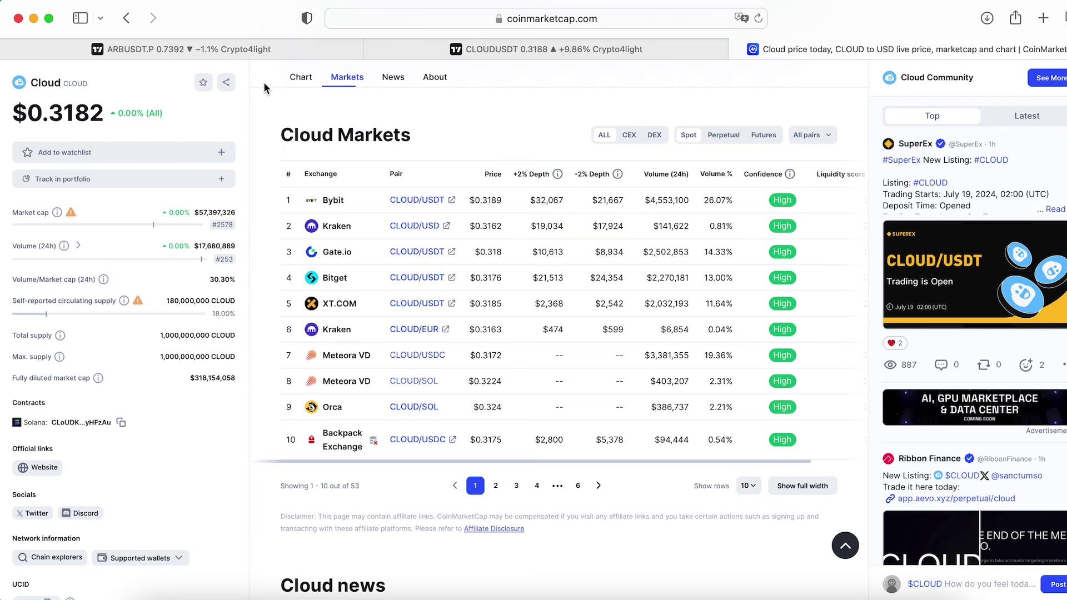
{"action": "left_click", "coordinate": [516, 49]}
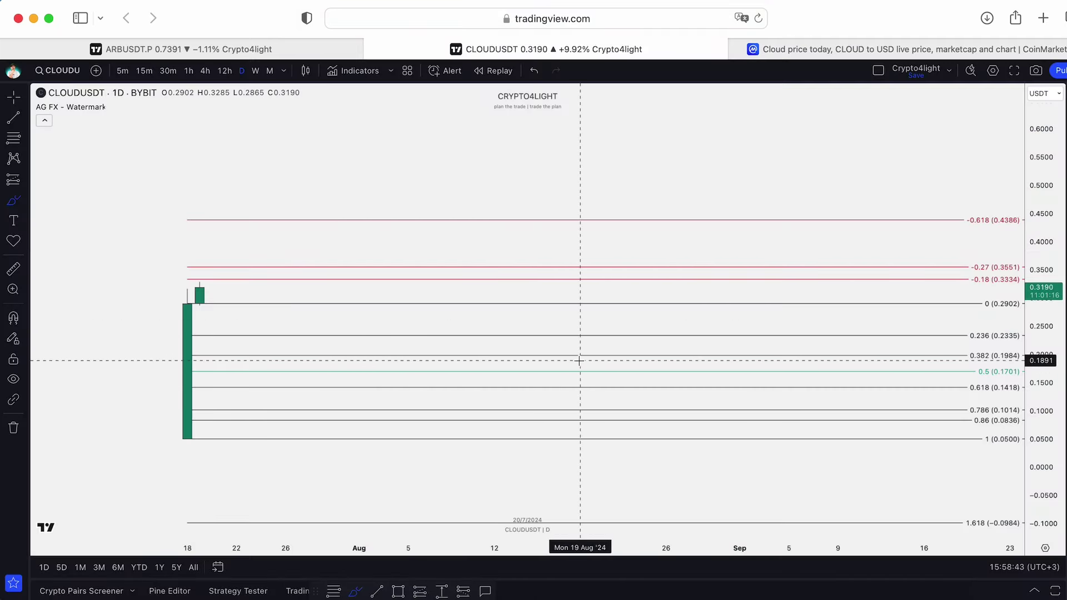
Step: Draw a rectangle zone between the 0.5 and 0.618 Fib levels and colour it teal
{"action": "left_click", "coordinate": [399, 591]}
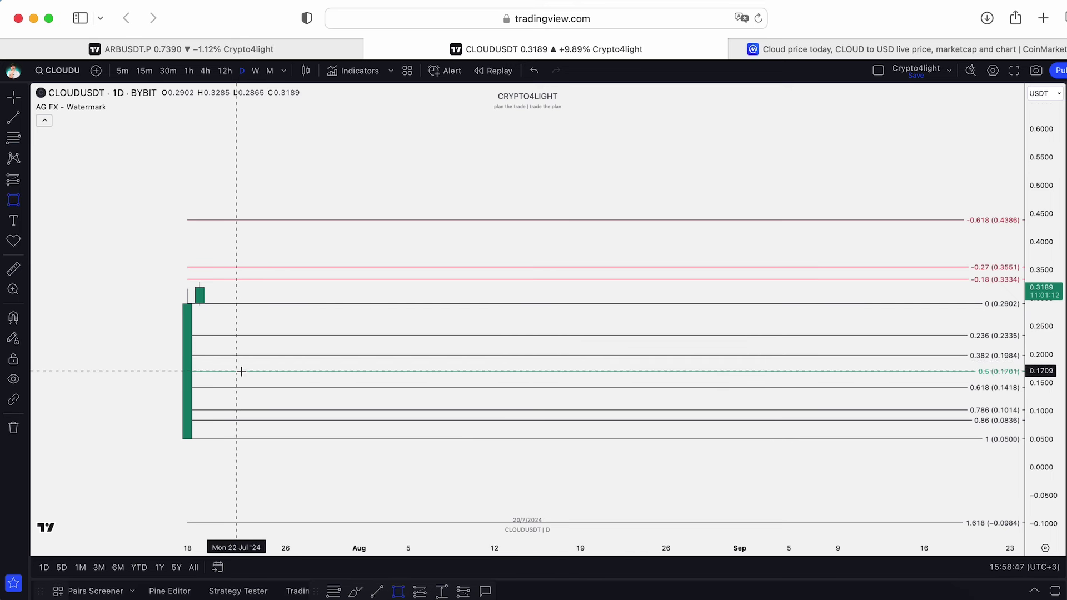
{"action": "left_click_drag", "start_coordinate": [240, 371], "coordinate": [912, 388]}
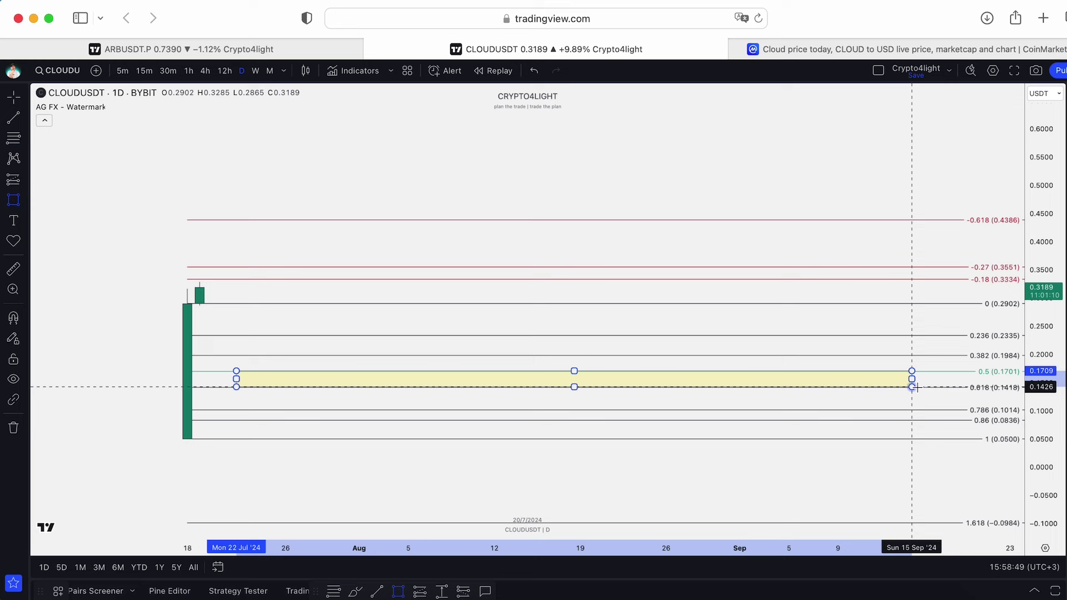
{"action": "left_click_drag", "start_coordinate": [731, 222], "coordinate": [701, 172]}
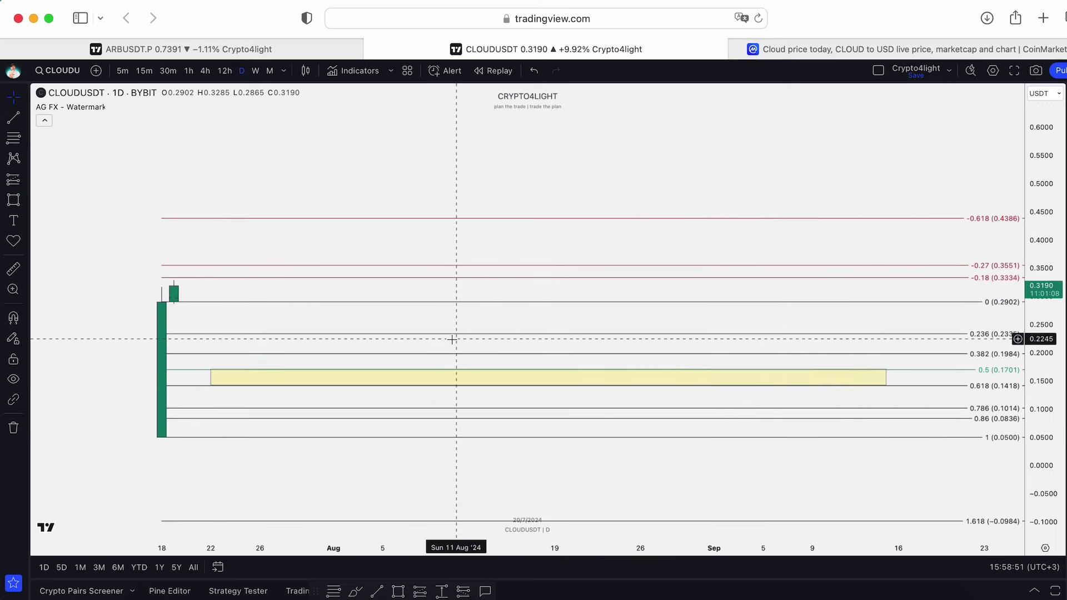
{"action": "left_click", "coordinate": [803, 375]}
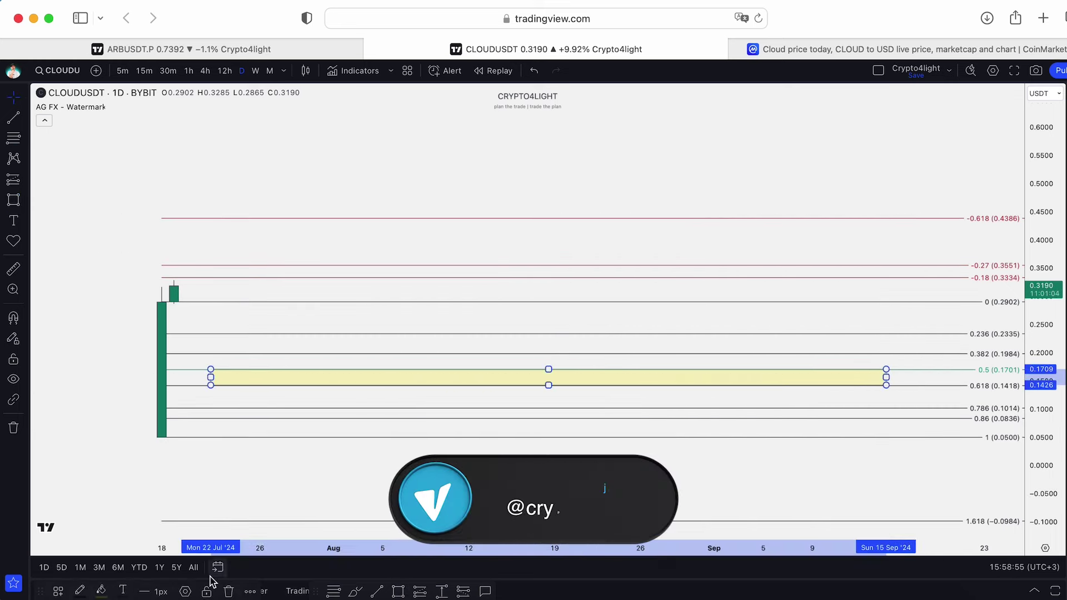
{"action": "left_click", "coordinate": [101, 592]}
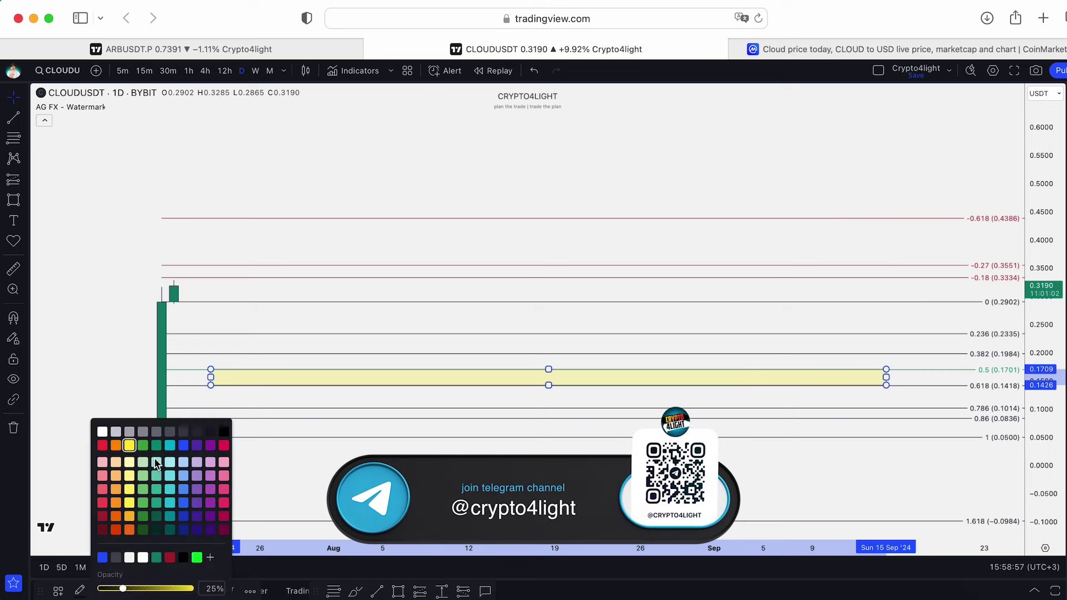
{"action": "left_click", "coordinate": [167, 445]}
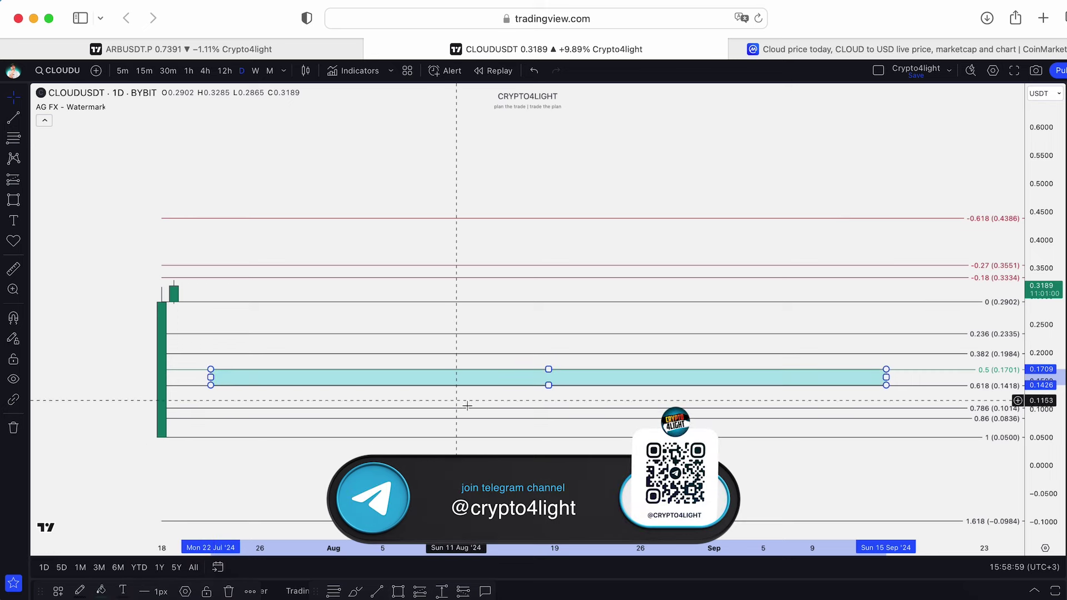
Step: Add a second teal zone between the 0.786 and 0.86 levels
{"action": "key", "text": "alt+shift+r"}
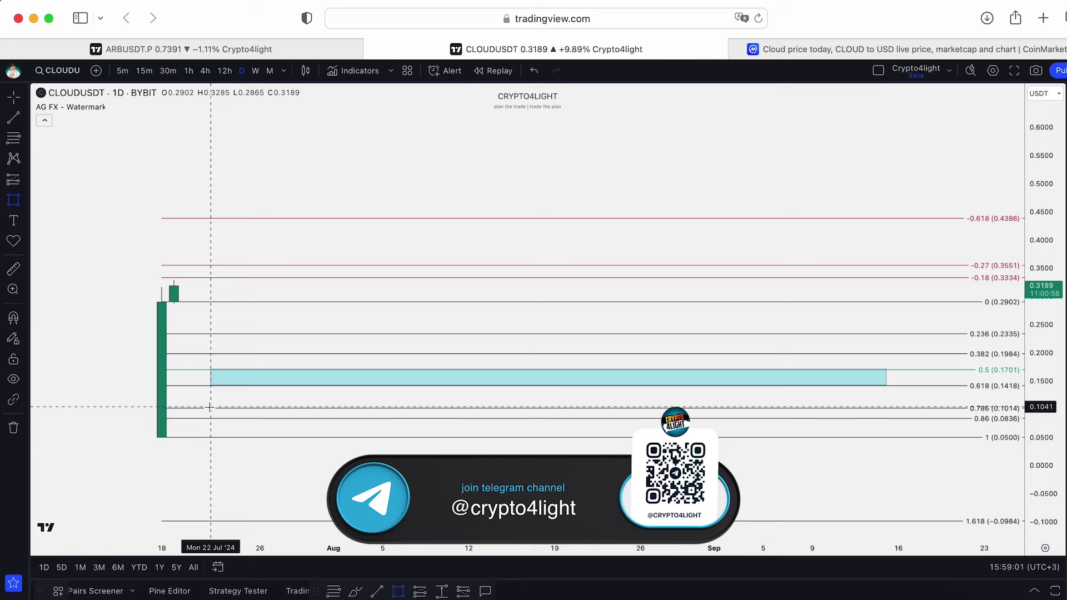
{"action": "left_click_drag", "start_coordinate": [210, 408], "coordinate": [887, 417]}
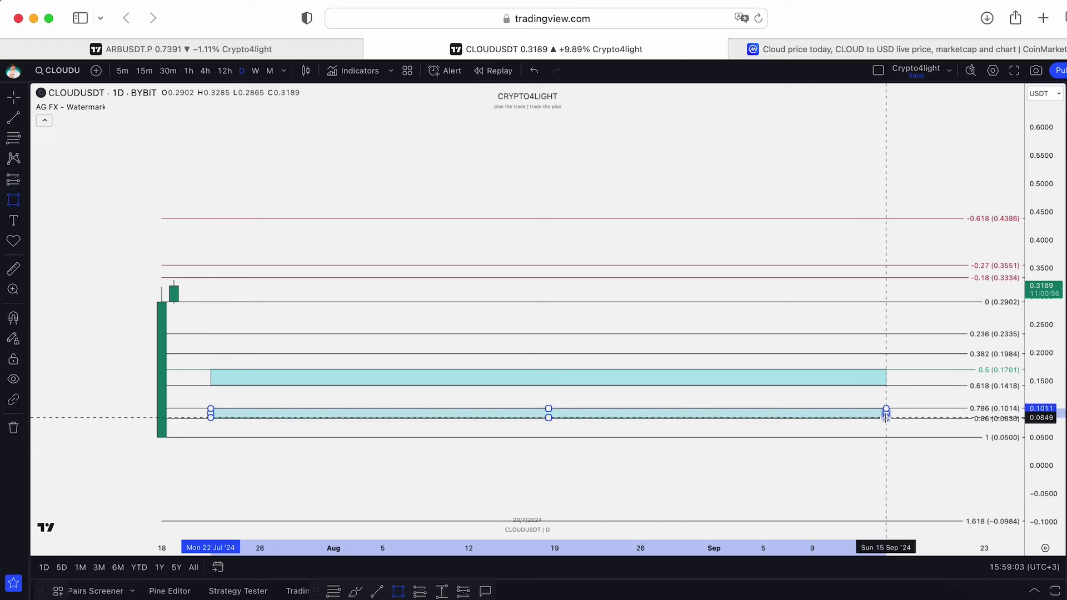
{"action": "left_click", "coordinate": [513, 316]}
{"action": "scroll", "coordinate": [219, 288], "scroll_direction": "down", "scroll_amount": 2}
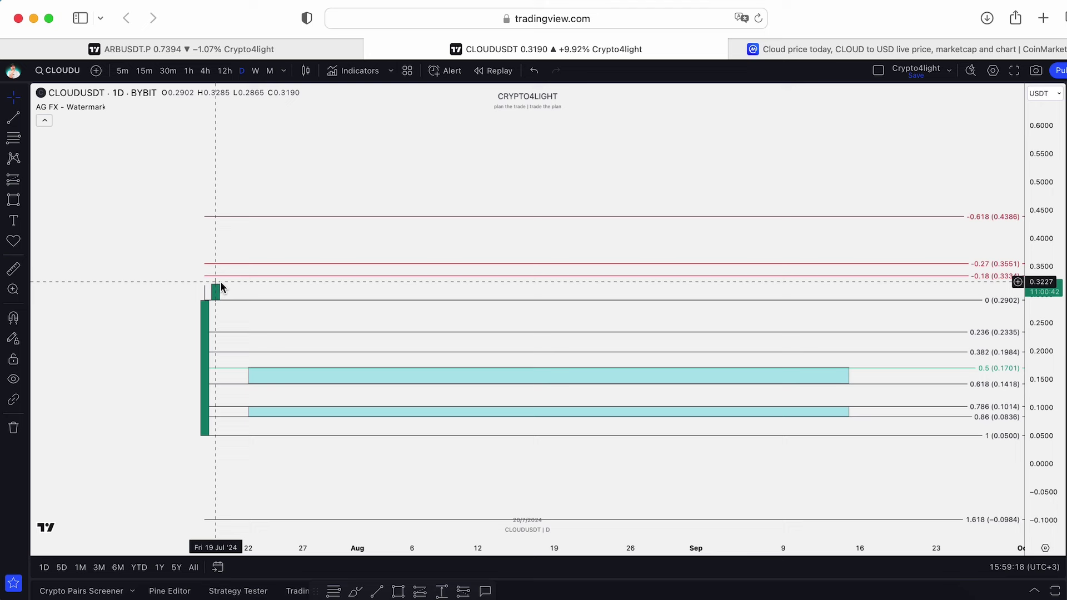
Step: Draw a teal rectangle zone spanning the -0.27 to -0.18 extension levels above the candles
{"action": "left_click", "coordinate": [359, 592]}
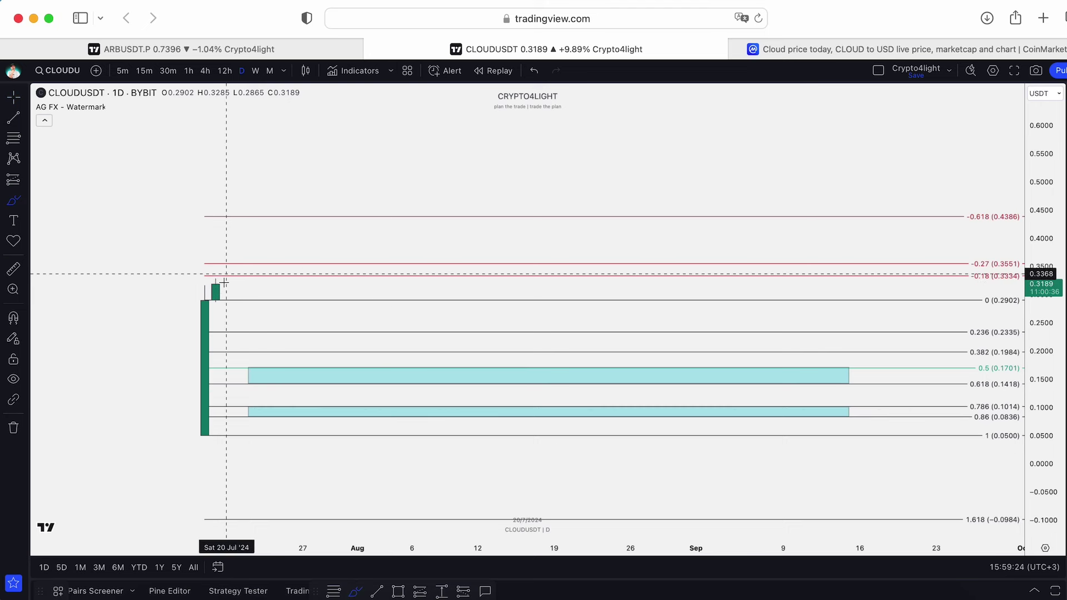
{"action": "left_click", "coordinate": [398, 591]}
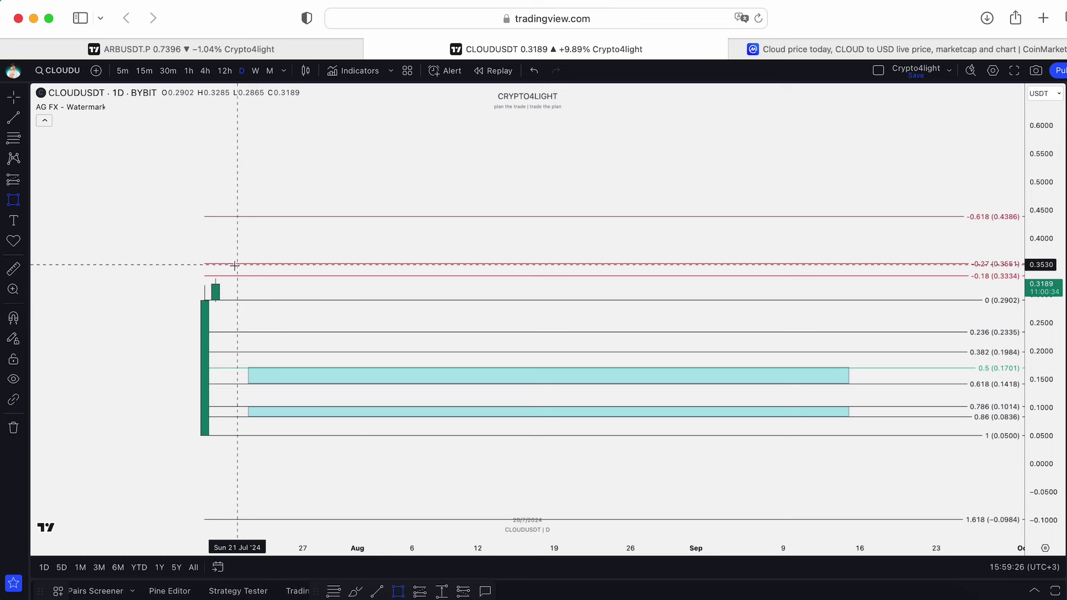
{"action": "left_click", "coordinate": [215, 258]}
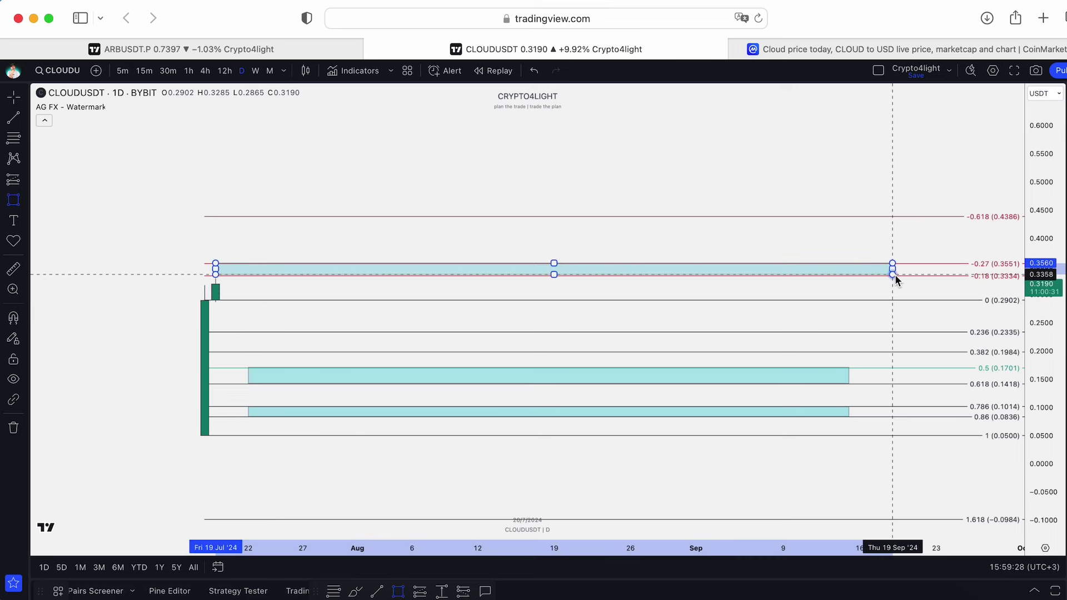
{"action": "left_click", "coordinate": [893, 275]}
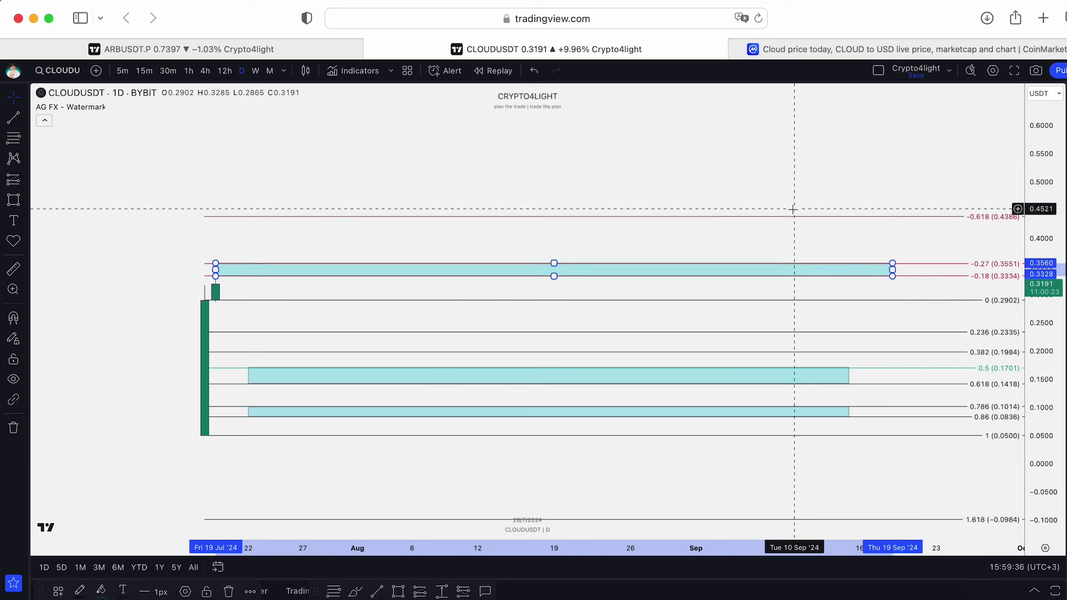
{"action": "left_click", "coordinate": [467, 398]}
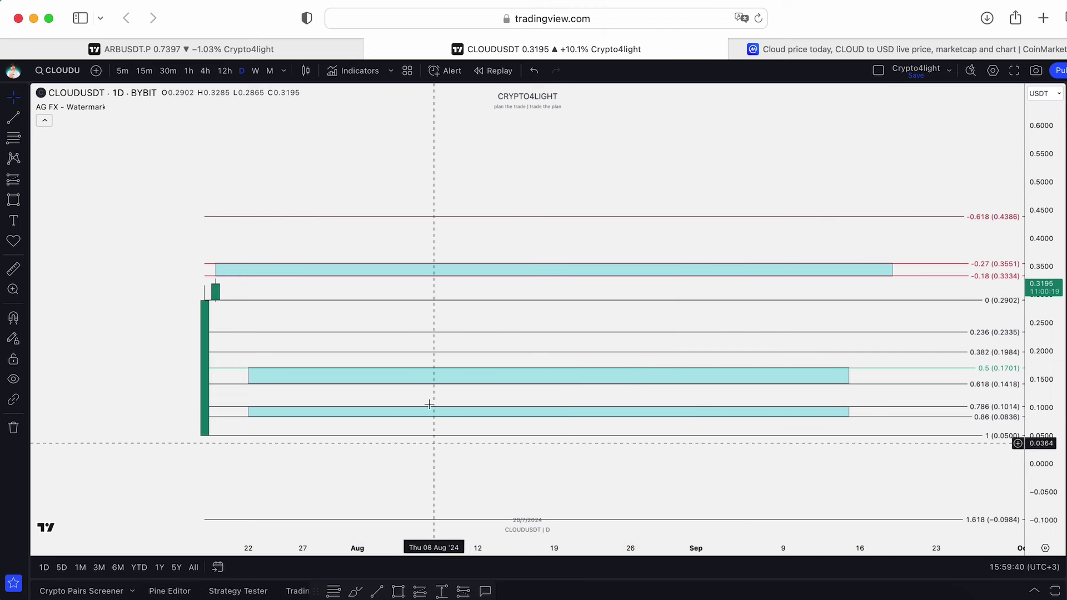
{"action": "left_click", "coordinate": [412, 374]}
{"action": "left_click", "coordinate": [426, 413]}
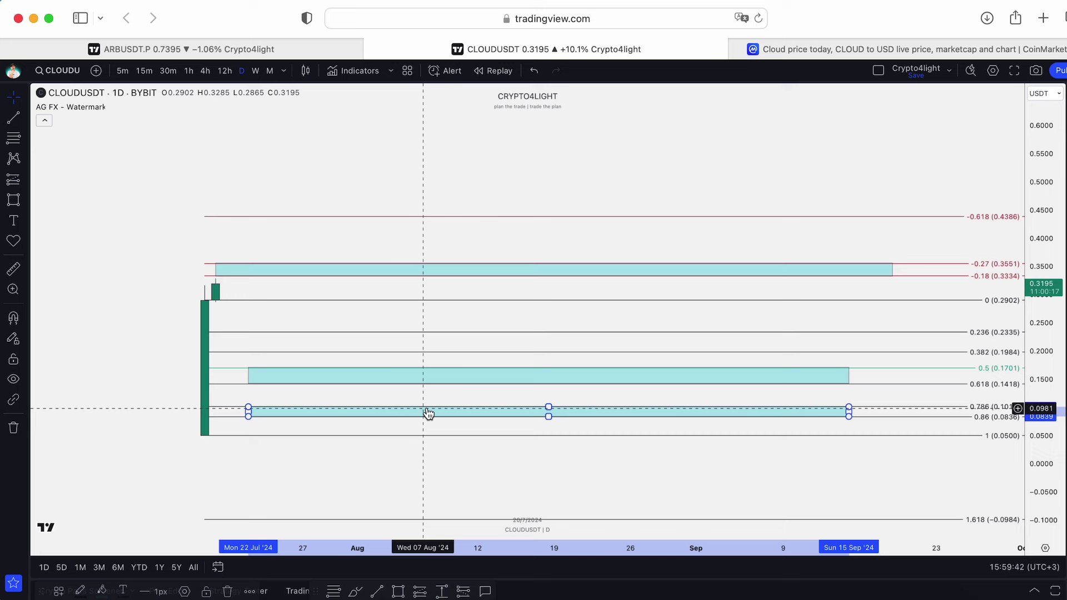
Step: Recolour the lowest zone box green and check the middle cyan box
{"action": "left_click", "coordinate": [100, 591]}
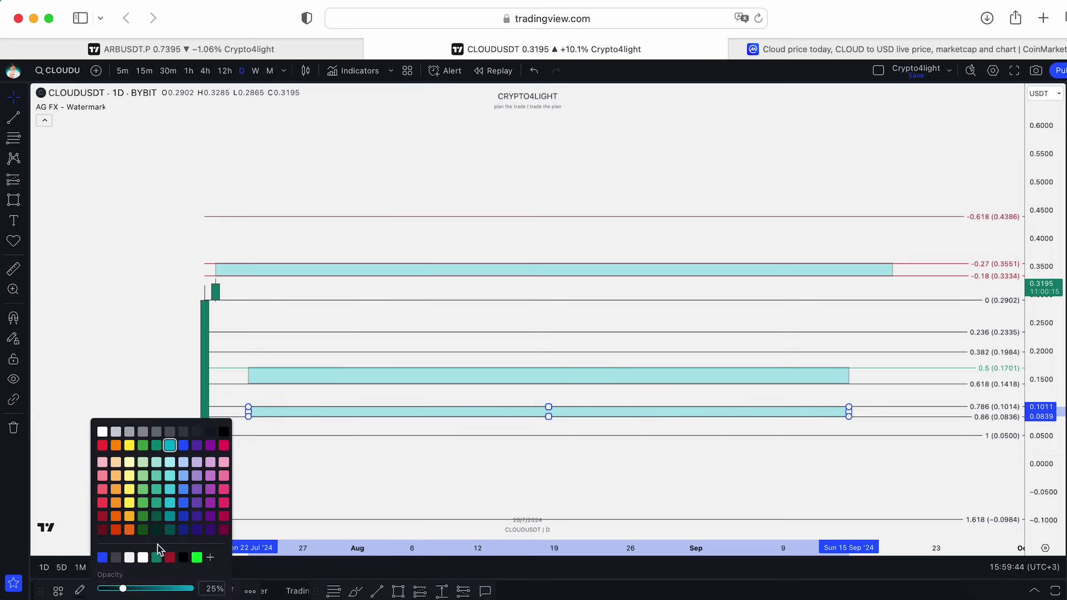
{"action": "left_click", "coordinate": [144, 504]}
{"action": "scroll", "coordinate": [492, 239], "scroll_direction": "down", "scroll_amount": 2}
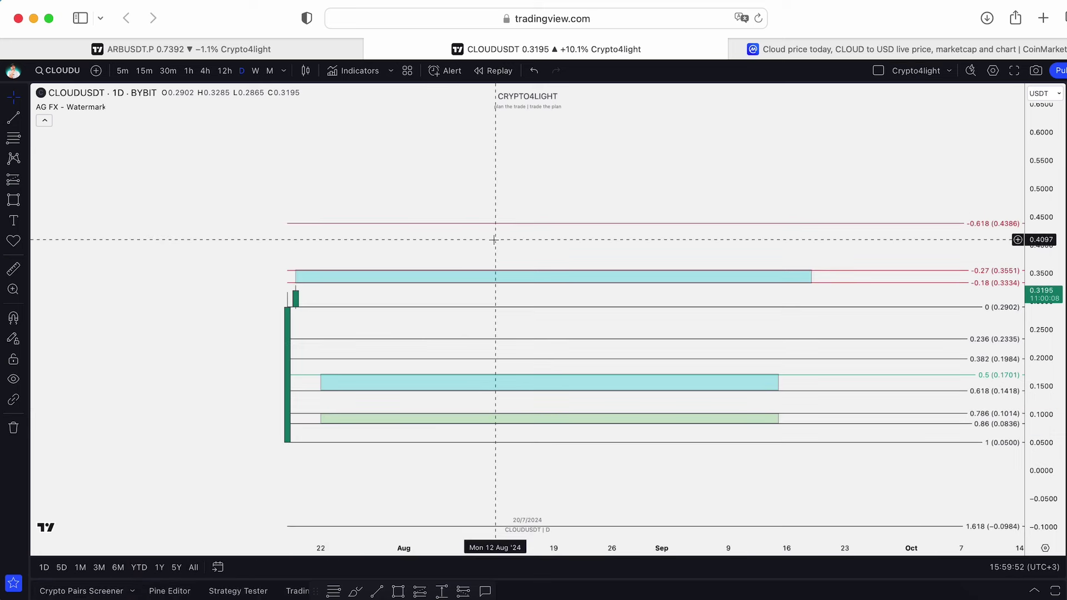
{"action": "left_click", "coordinate": [348, 321]}
{"action": "left_click", "coordinate": [409, 388]}
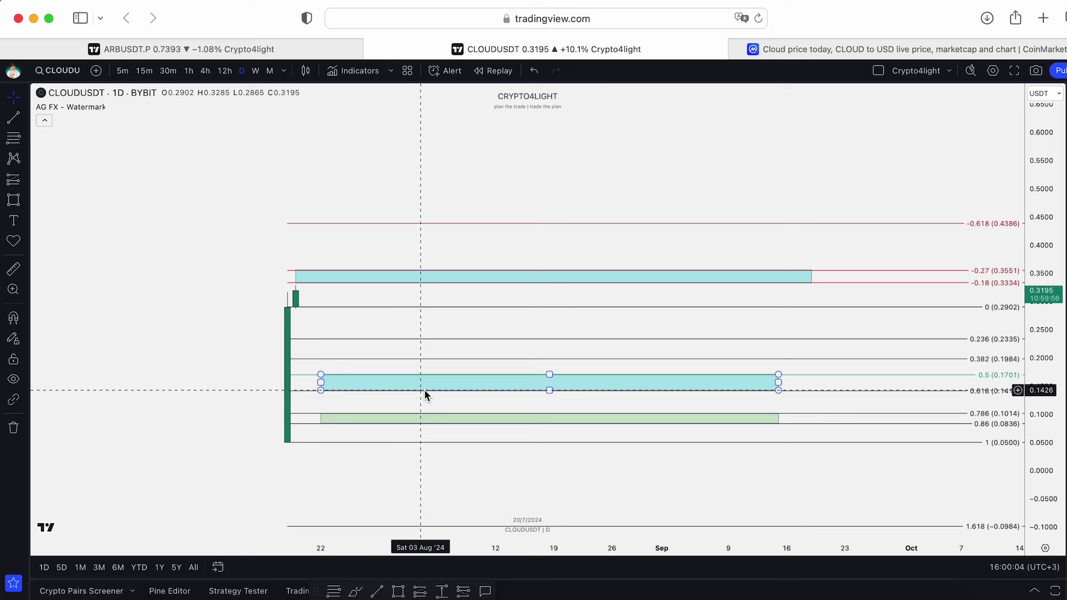
{"action": "left_click", "coordinate": [495, 287]}
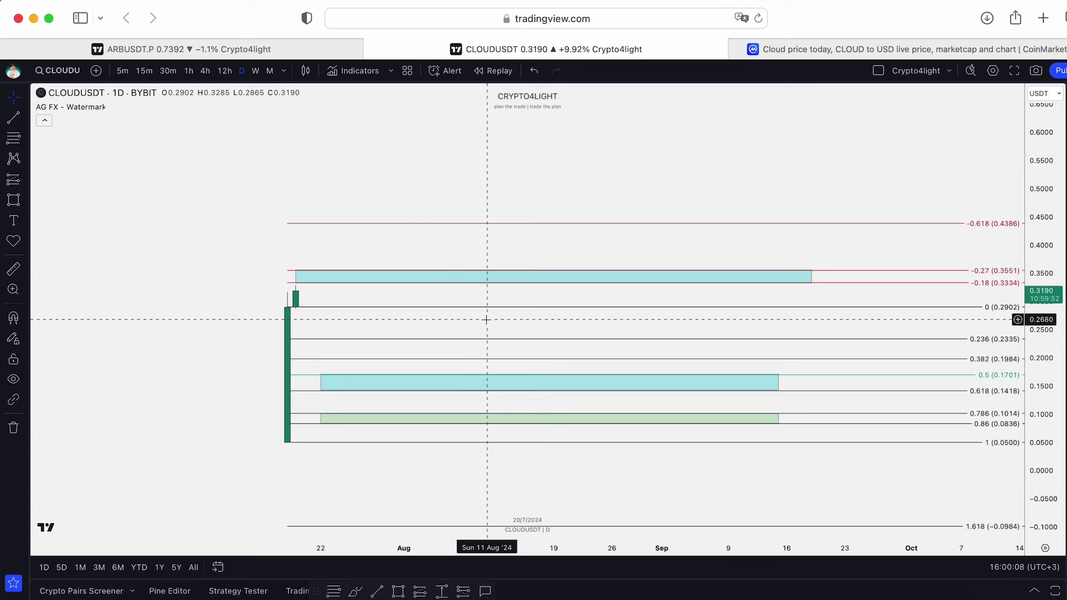
Step: Trim the top cyan box's ends so it spans the same dates as the lower boxes
{"action": "mouse_move", "coordinate": [1014, 347]}
{"action": "left_mouse_down"}
{"action": "mouse_move", "coordinate": [878, 266]}
{"action": "mouse_move", "coordinate": [801, 251]}
{"action": "left_mouse_up"}
{"action": "left_click_drag", "start_coordinate": [734, 251], "coordinate": [701, 248]}
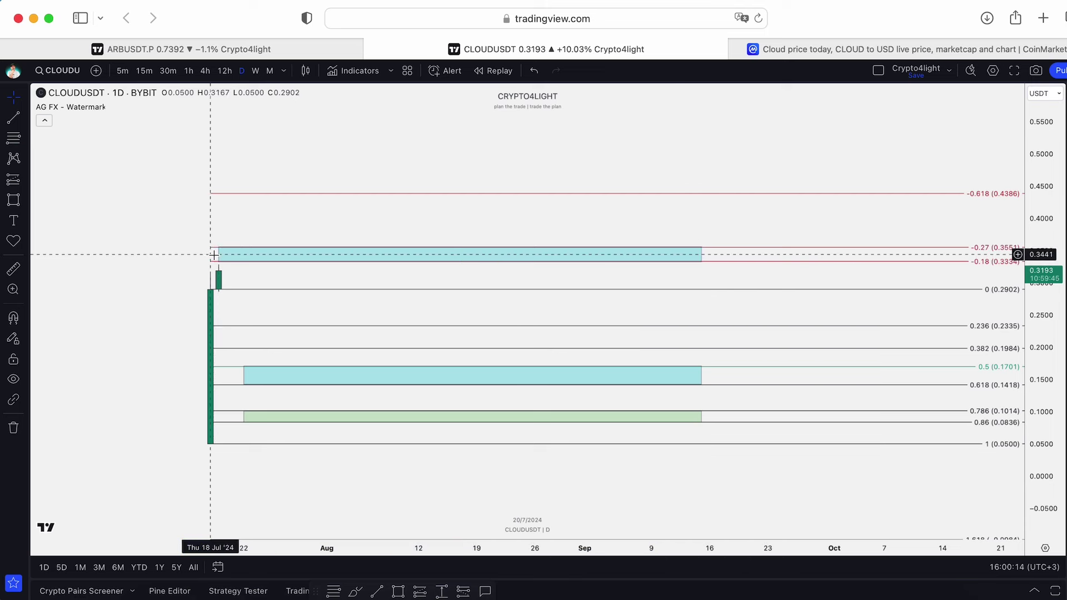
{"action": "left_click_drag", "start_coordinate": [219, 255], "coordinate": [226, 254]}
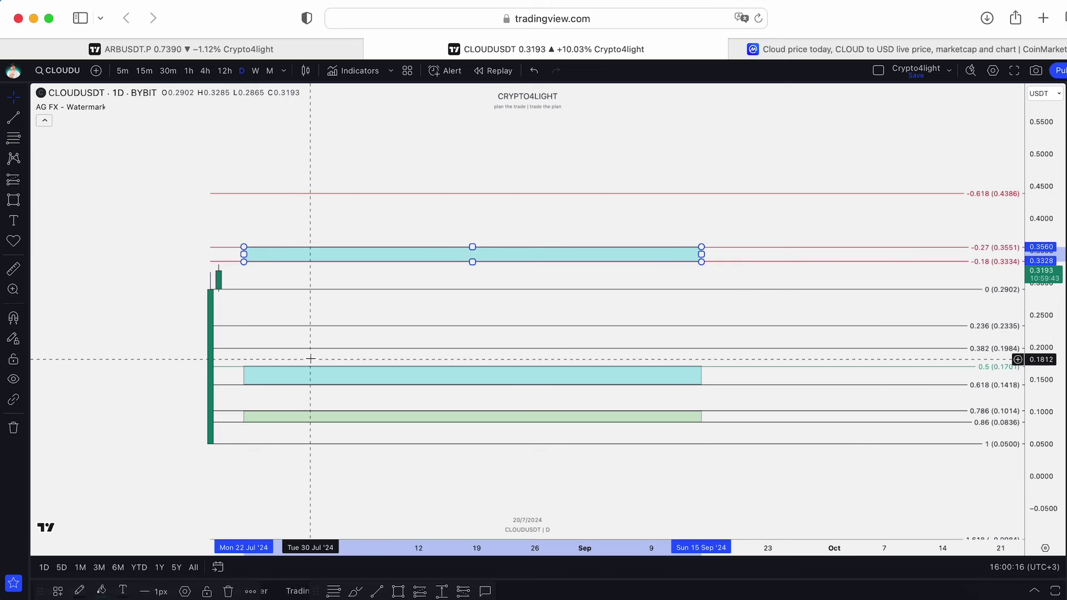
{"action": "left_click_drag", "start_coordinate": [564, 228], "coordinate": [593, 227]}
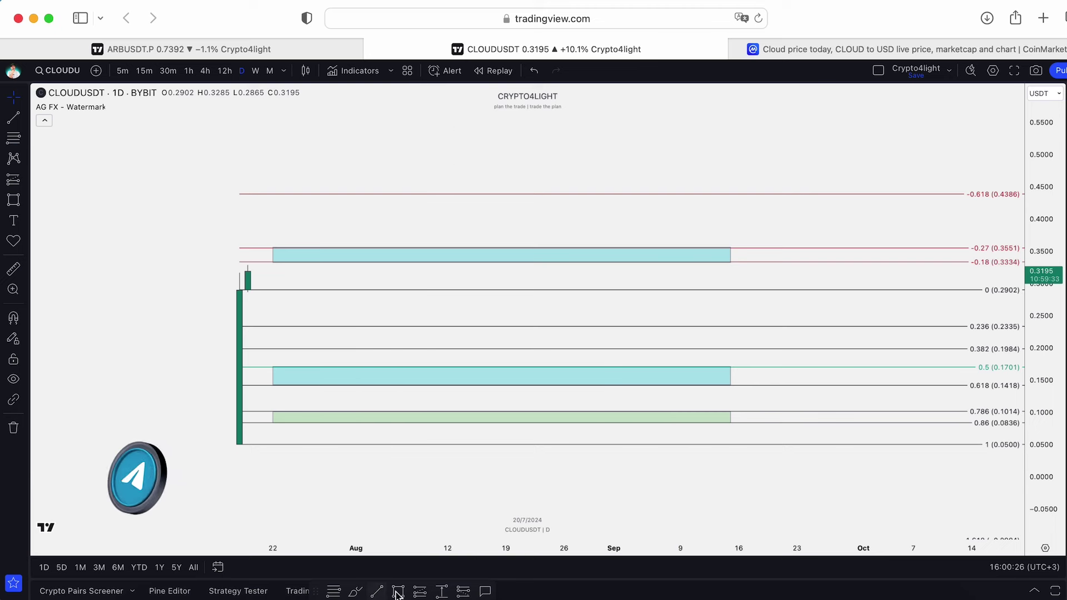
{"action": "left_click", "coordinate": [357, 593]}
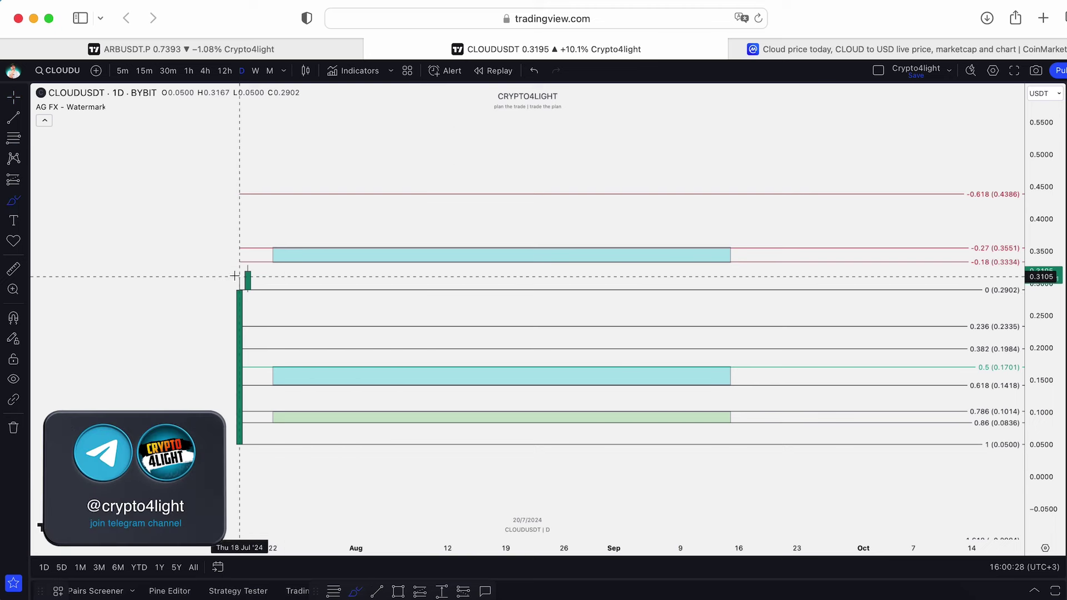
{"action": "left_click_drag", "start_coordinate": [257, 281], "coordinate": [457, 381]}
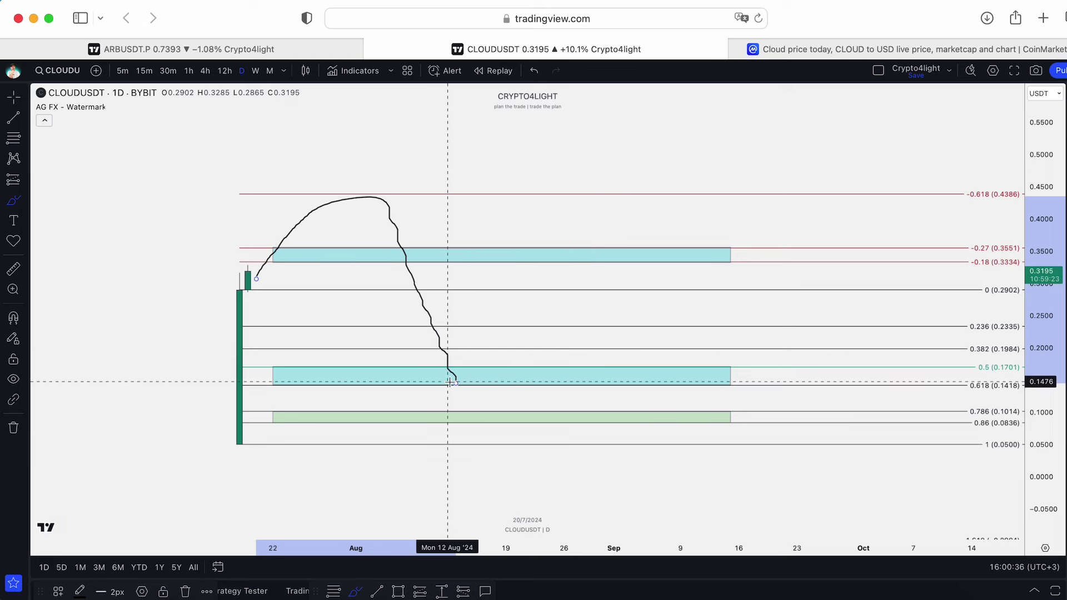
{"action": "left_click_drag", "start_coordinate": [449, 381], "coordinate": [608, 381]}
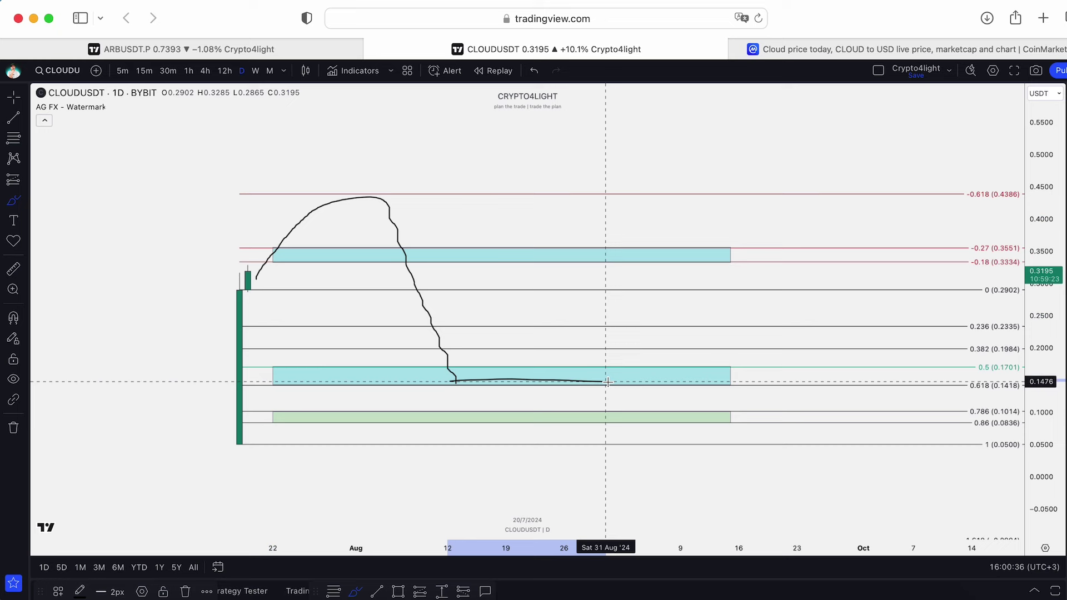
{"action": "mouse_move", "coordinate": [451, 381]}
{"action": "left_mouse_down"}
{"action": "mouse_move", "coordinate": [567, 328]}
{"action": "mouse_move", "coordinate": [629, 417]}
{"action": "left_mouse_up"}
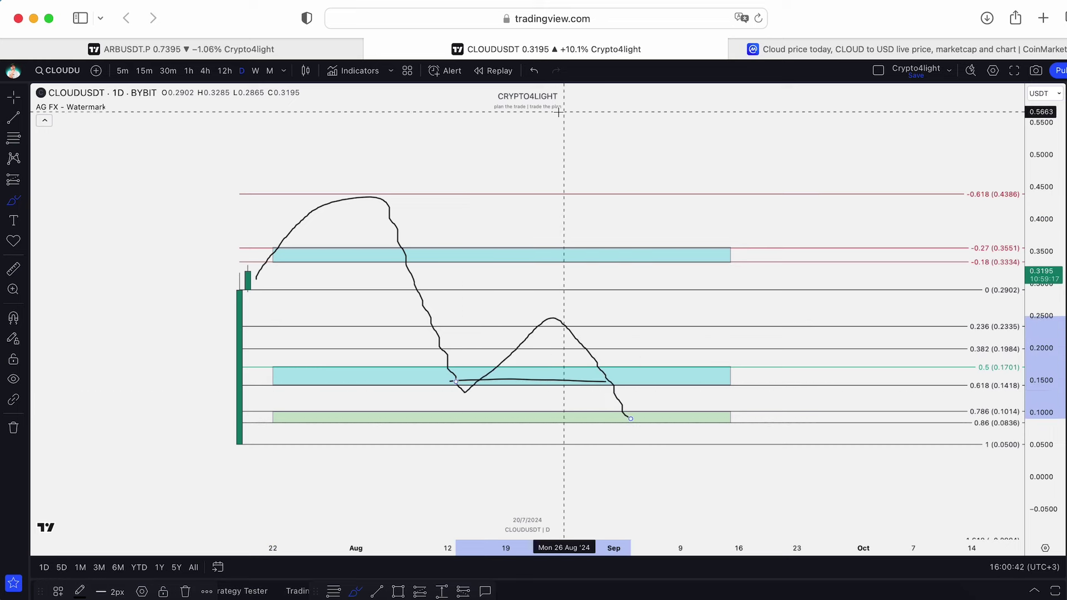
{"action": "left_click", "coordinate": [533, 72]}
{"action": "left_click", "coordinate": [532, 72]}
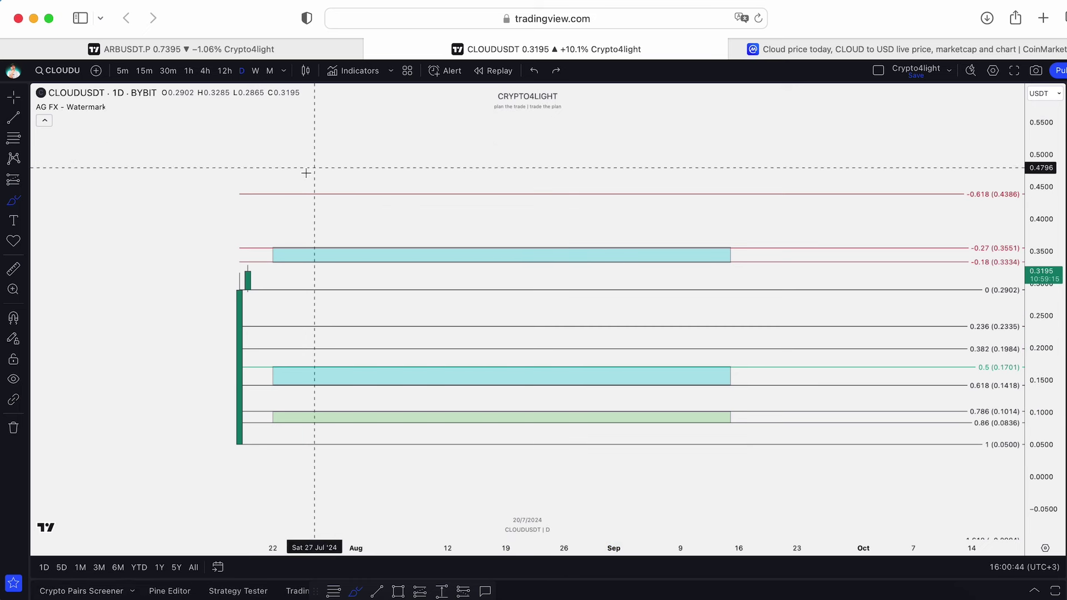
{"action": "left_click_drag", "start_coordinate": [250, 247], "coordinate": [381, 243]}
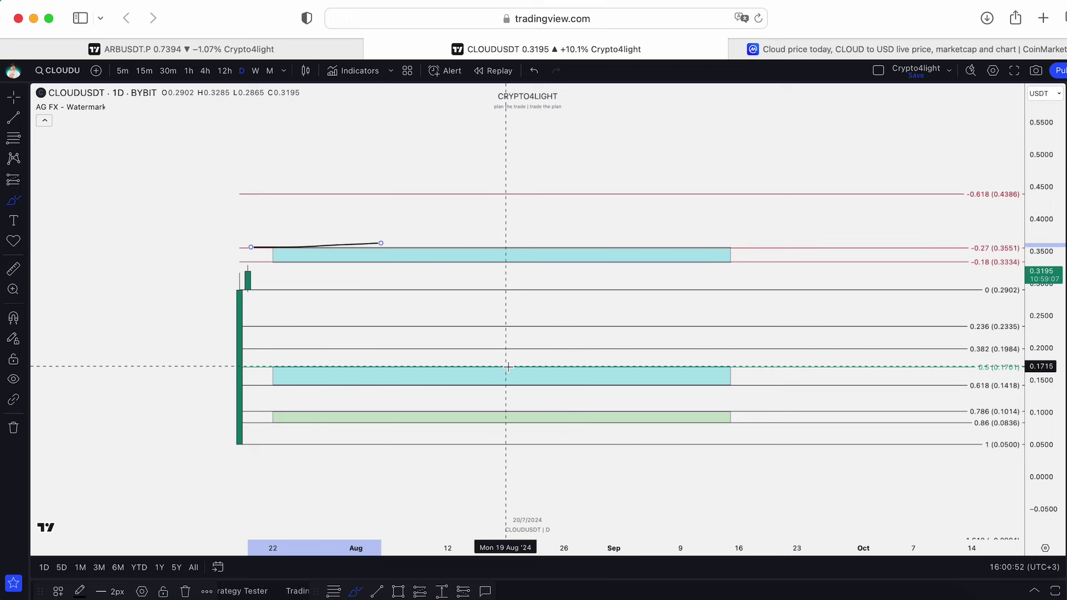
{"action": "left_click_drag", "start_coordinate": [508, 366], "coordinate": [697, 372]}
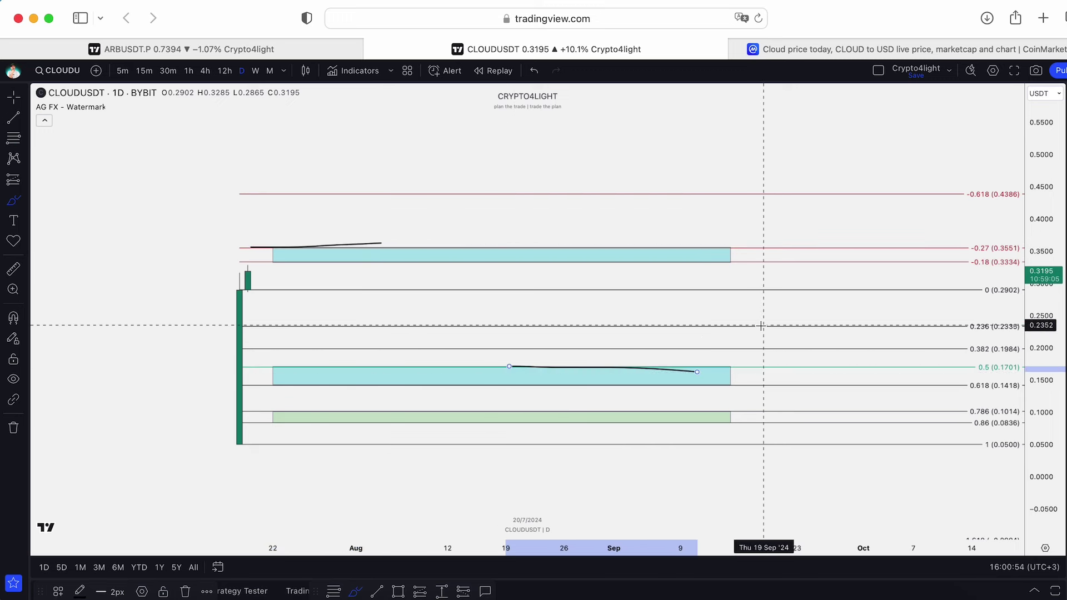
{"action": "mouse_move", "coordinate": [439, 550]}
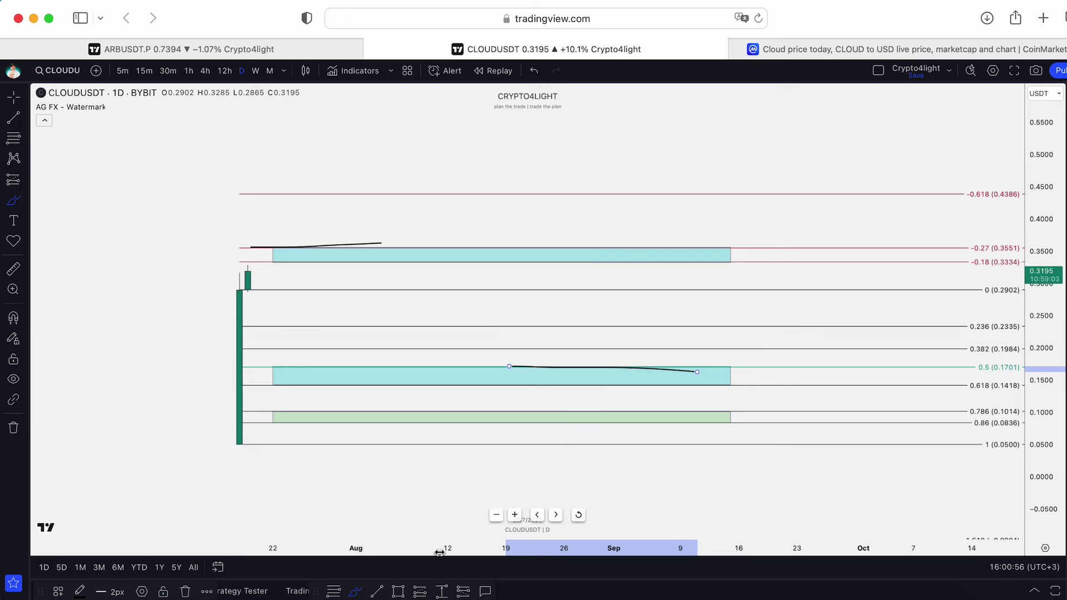
{"action": "left_click", "coordinate": [443, 591]}
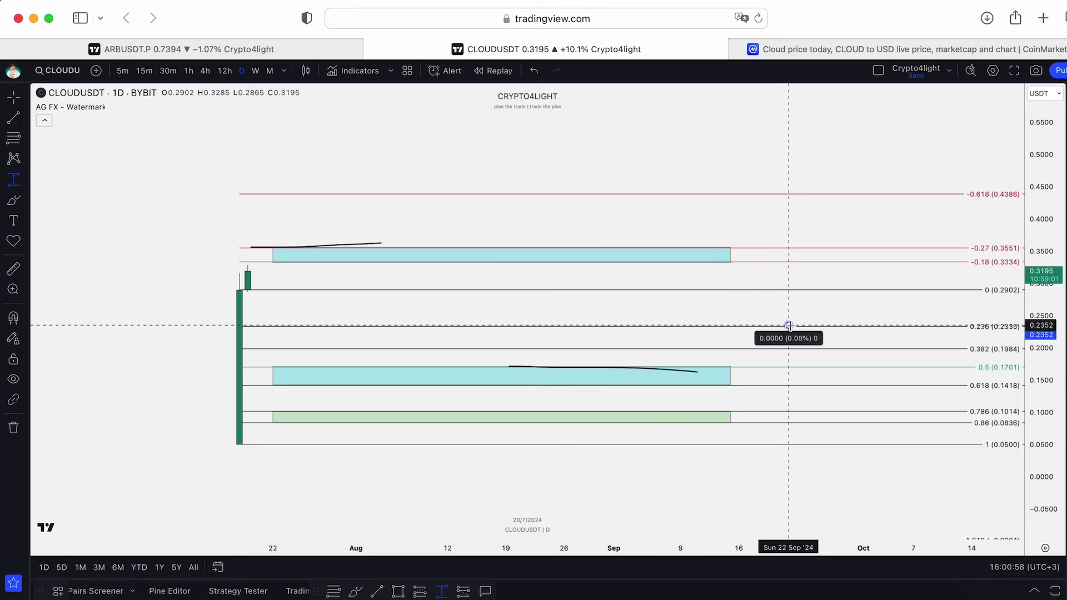
{"action": "left_click", "coordinate": [798, 384]}
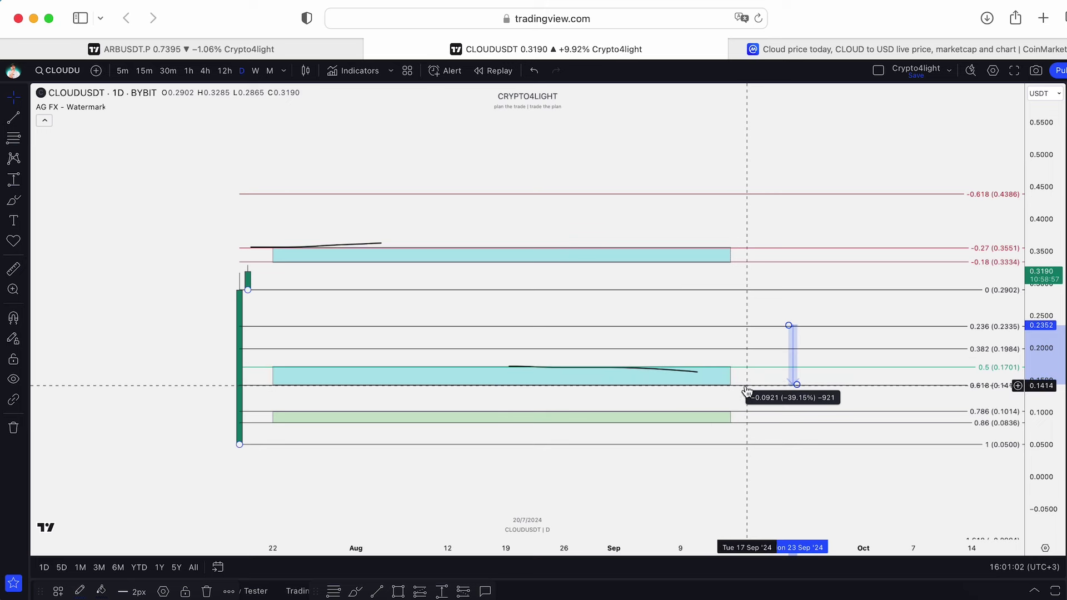
{"action": "key", "text": "Escape"}
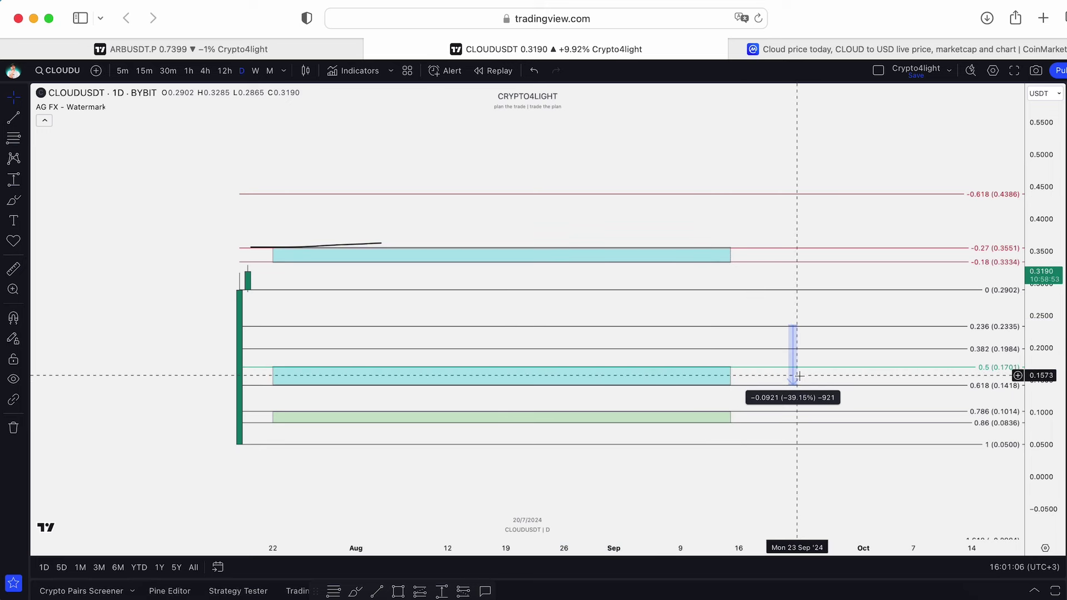
{"action": "left_click", "coordinate": [374, 248]}
{"action": "key", "text": "Delete"}
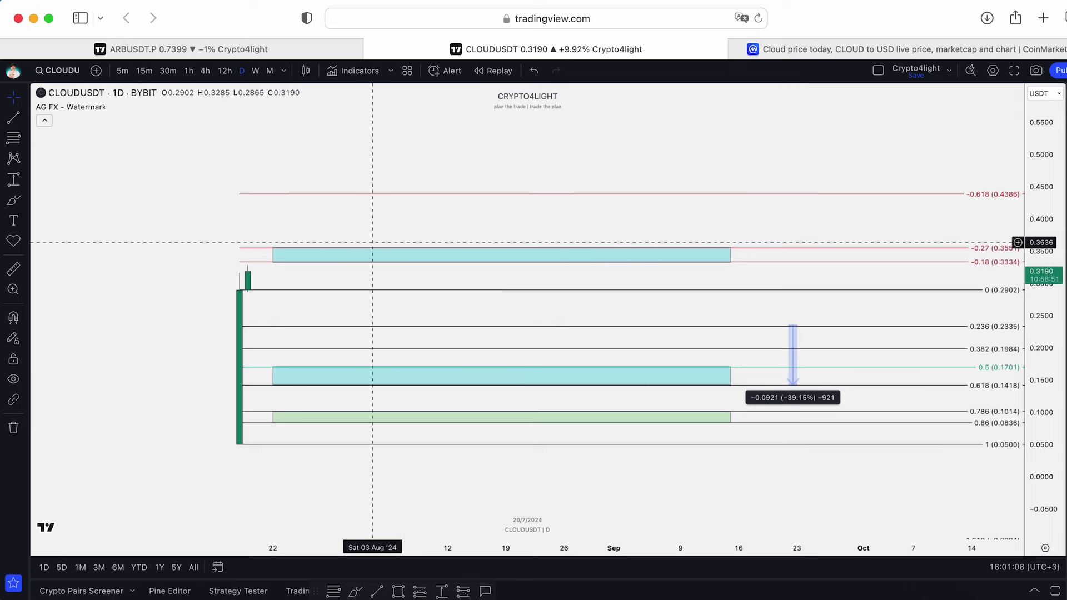
{"action": "scroll", "coordinate": [389, 241], "scroll_direction": "down", "scroll_amount": 2}
{"action": "left_click_drag", "start_coordinate": [665, 212], "coordinate": [560, 169]}
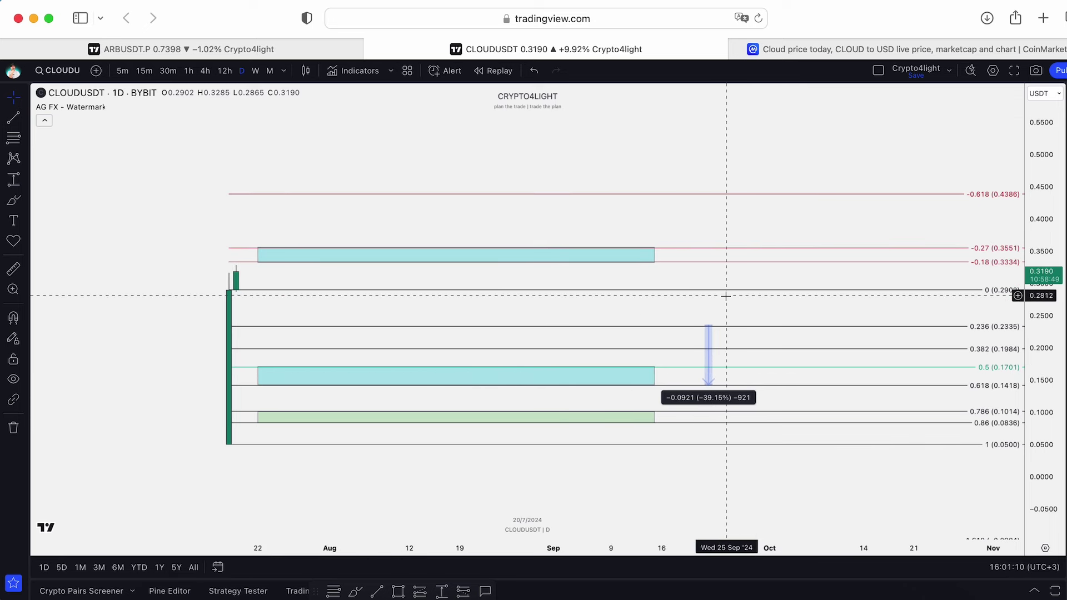
{"action": "left_click", "coordinate": [711, 364]}
{"action": "key", "text": "Delete"}
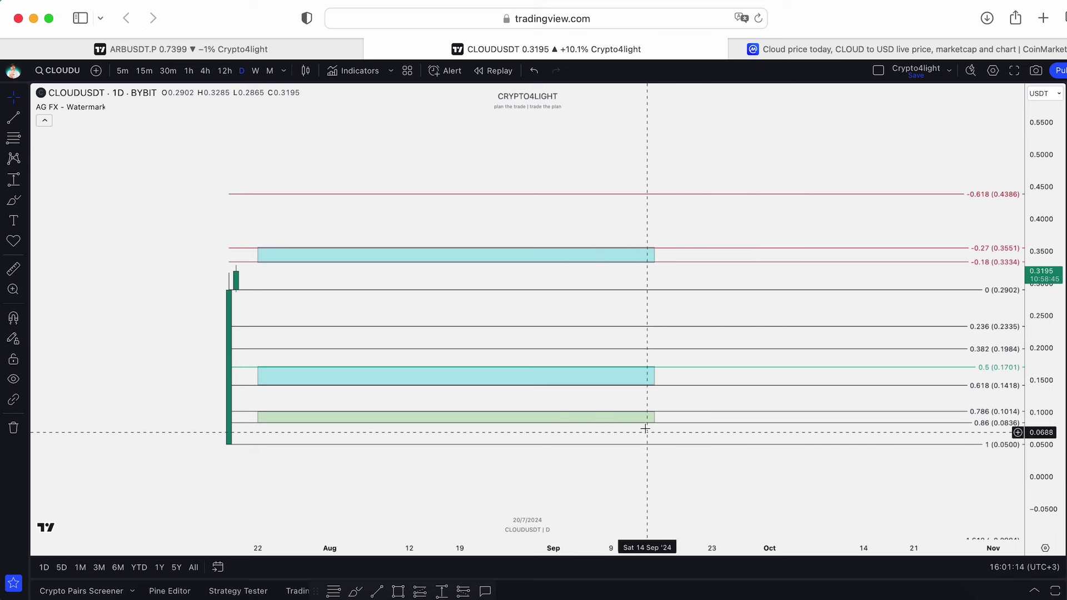
Step: Recolour the top -0.18 to -0.27 zone box from teal to red
{"action": "left_click", "coordinate": [444, 591]}
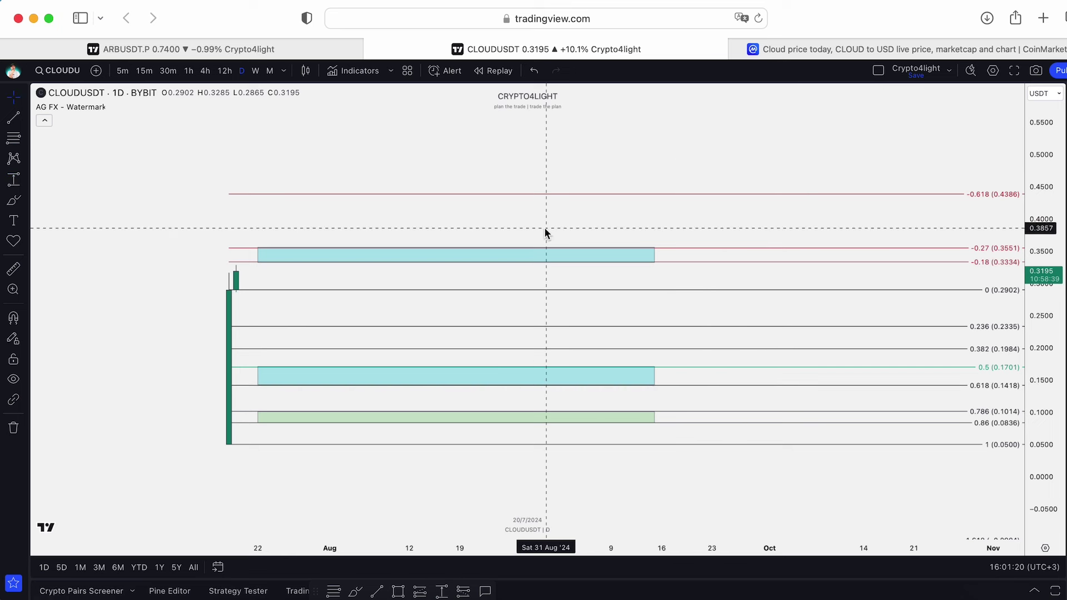
{"action": "left_click", "coordinate": [604, 255]}
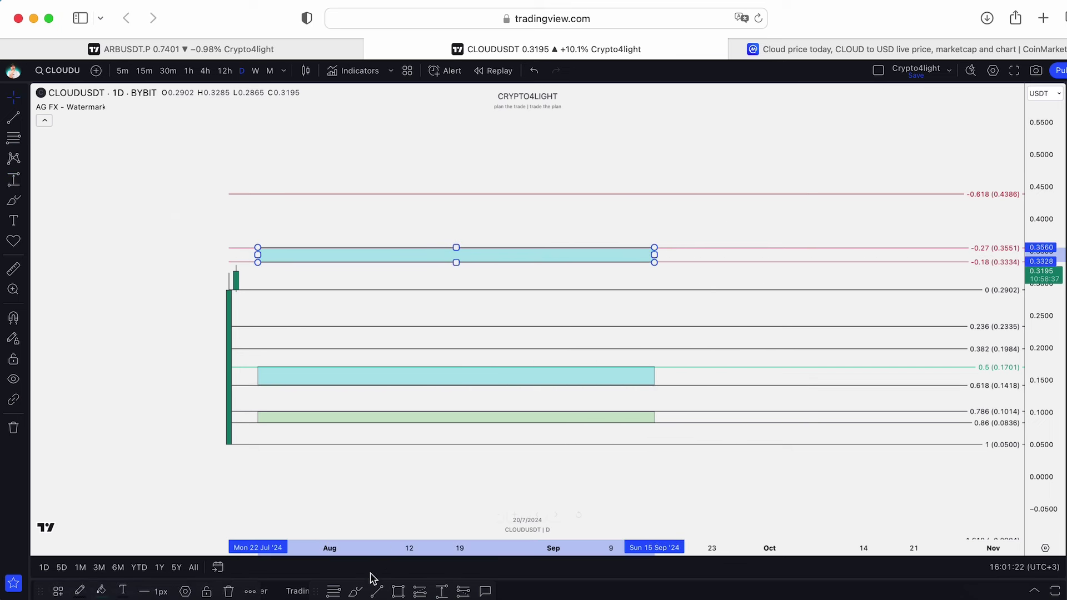
{"action": "left_click", "coordinate": [102, 591]}
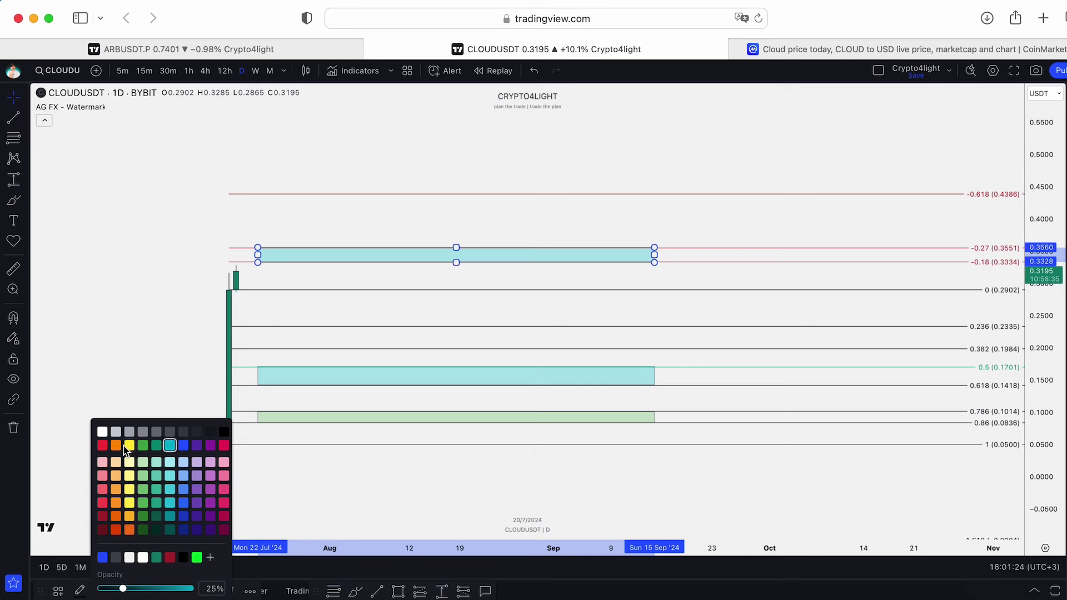
{"action": "left_click", "coordinate": [102, 446]}
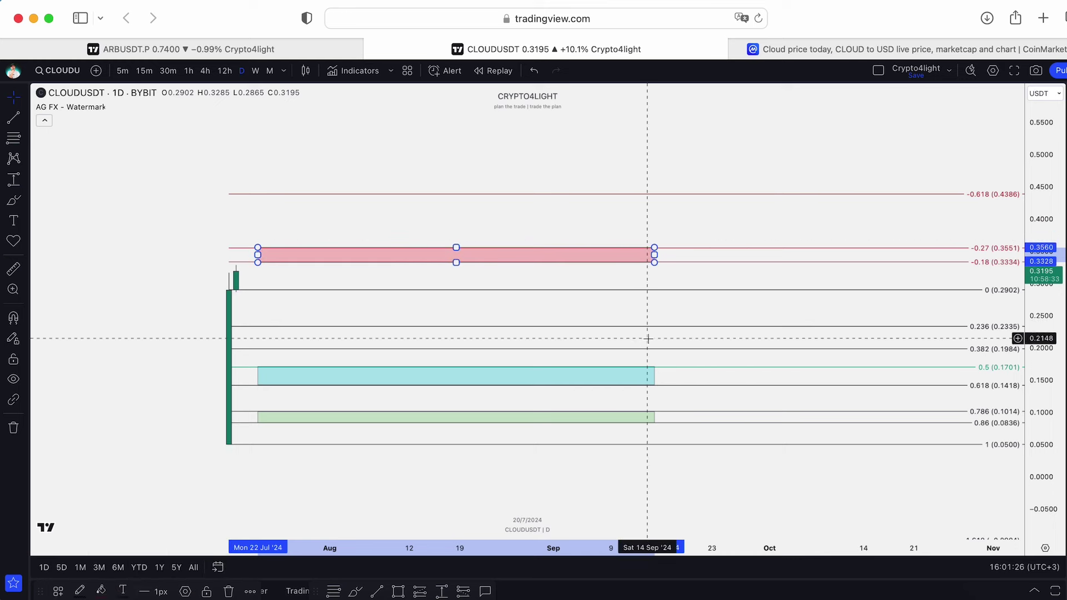
{"action": "left_click", "coordinate": [442, 591]}
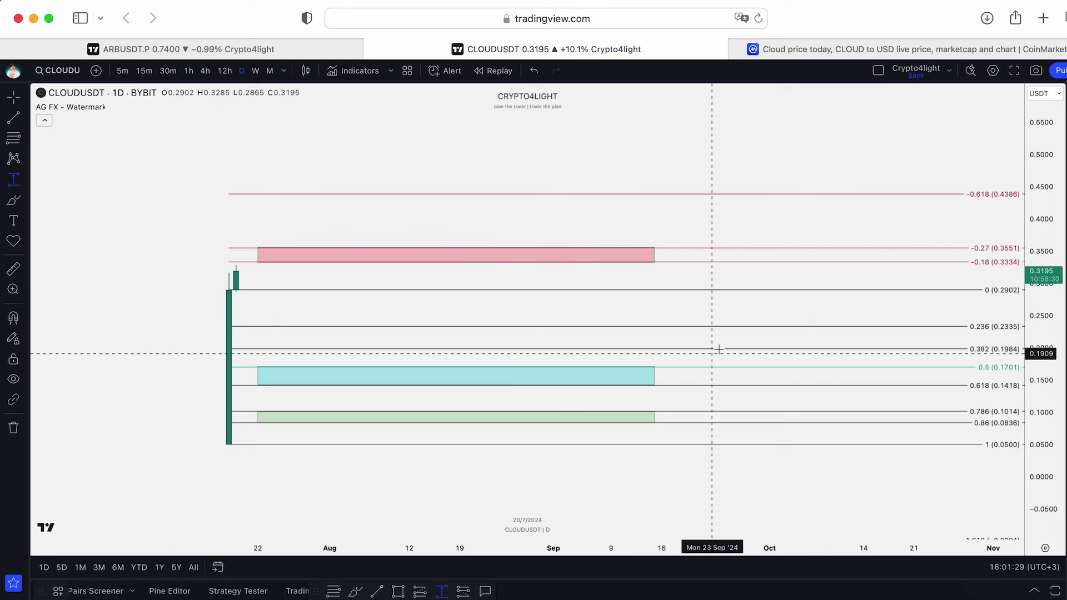
{"action": "left_click", "coordinate": [676, 384]}
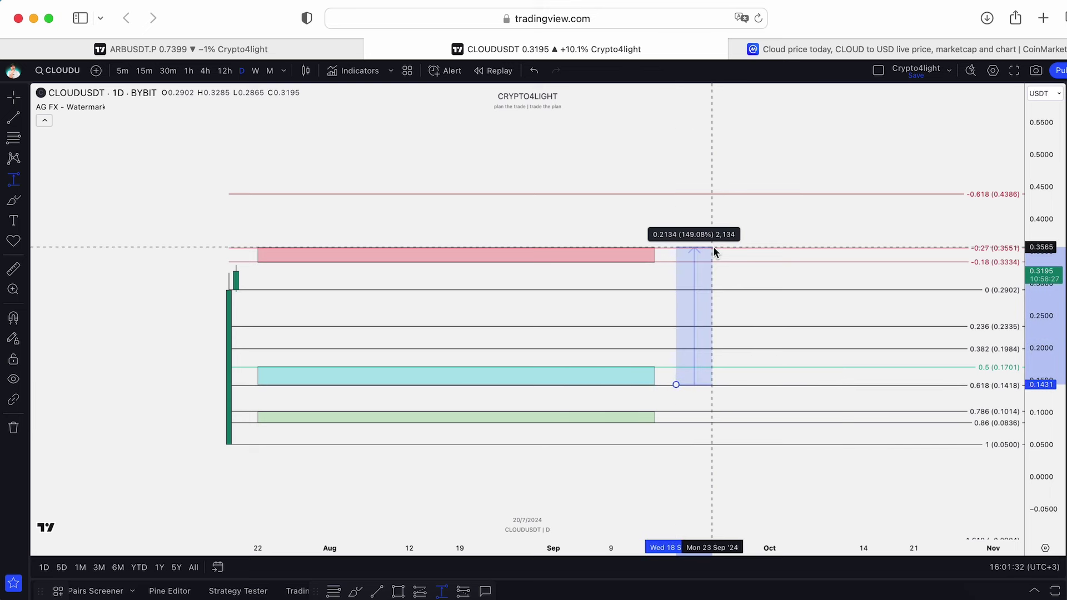
{"action": "left_click", "coordinate": [713, 248]}
{"action": "left_click_drag", "start_coordinate": [676, 385], "coordinate": [683, 424]}
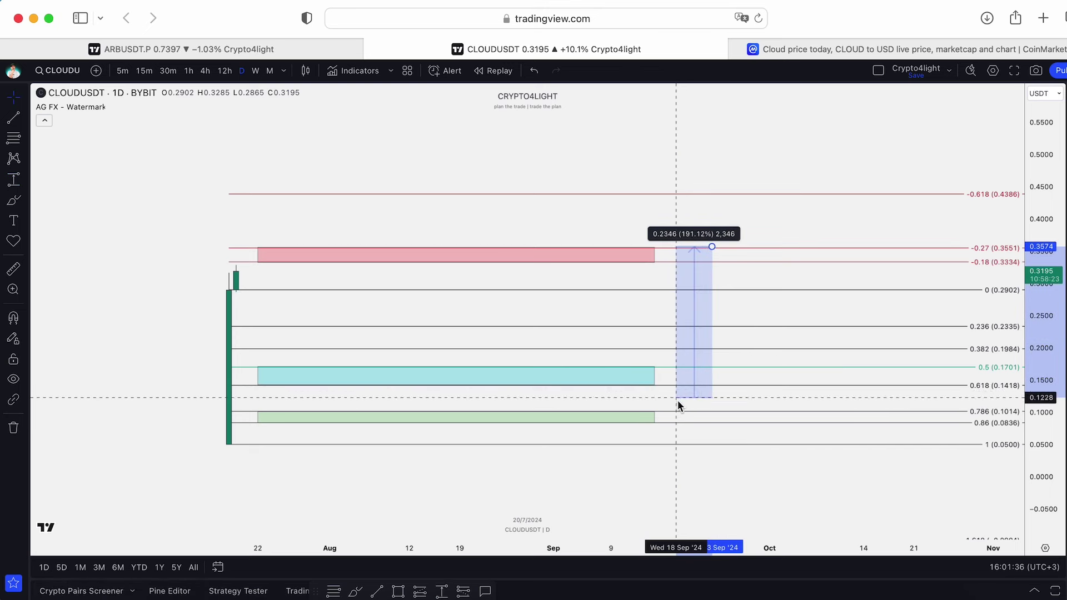
{"action": "left_click", "coordinate": [682, 427]}
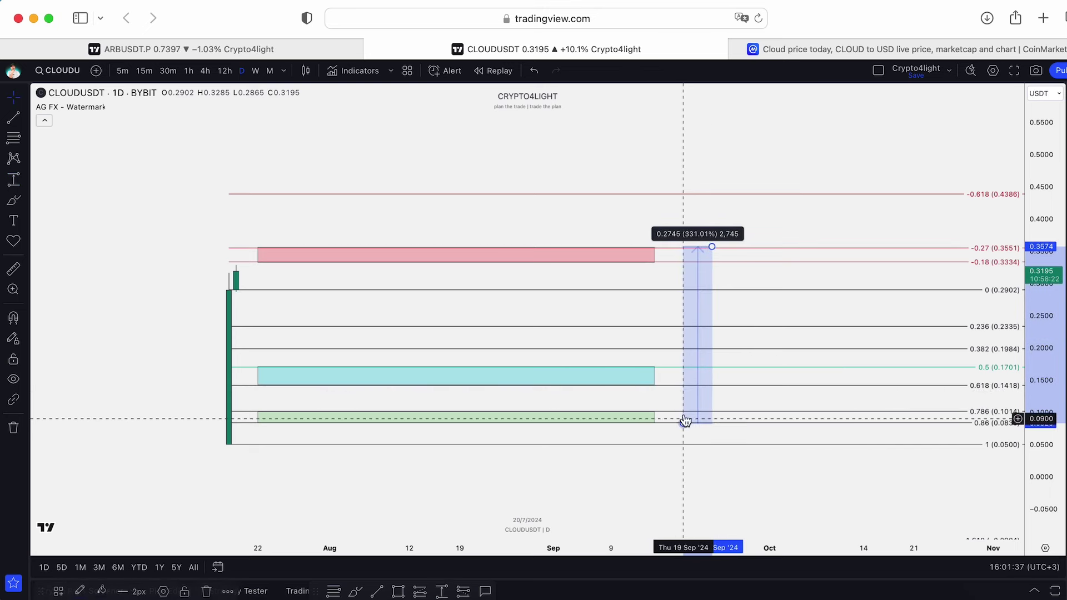
{"action": "left_click", "coordinate": [713, 248]}
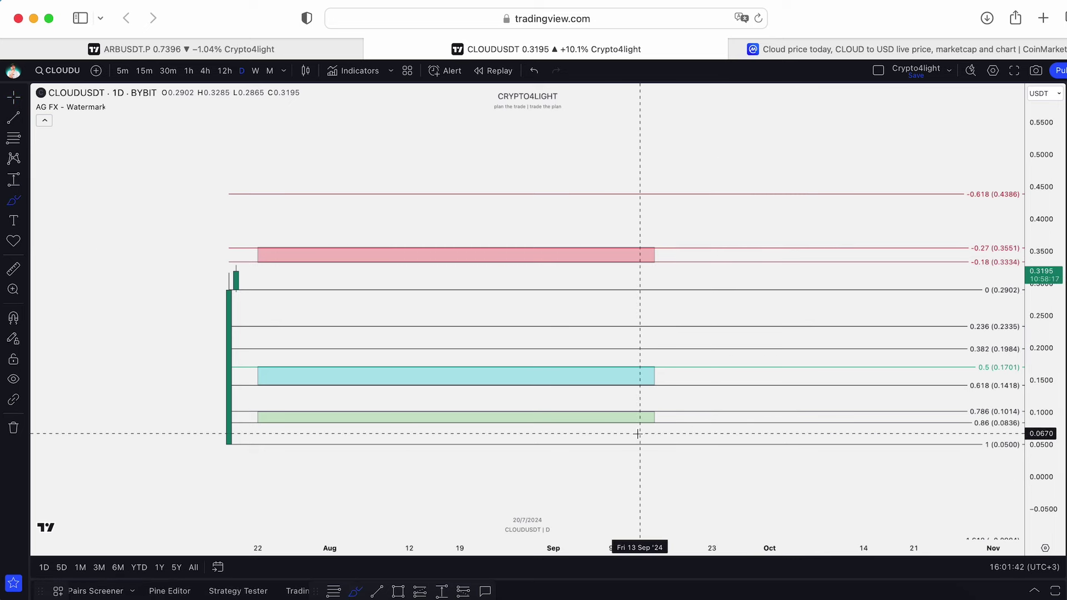
Step: Sketch freehand strokes around the zone ends and -0.618 level, then undo them
{"action": "left_click_drag", "start_coordinate": [640, 435], "coordinate": [676, 470]}
{"action": "left_click_drag", "start_coordinate": [603, 466], "coordinate": [681, 426]}
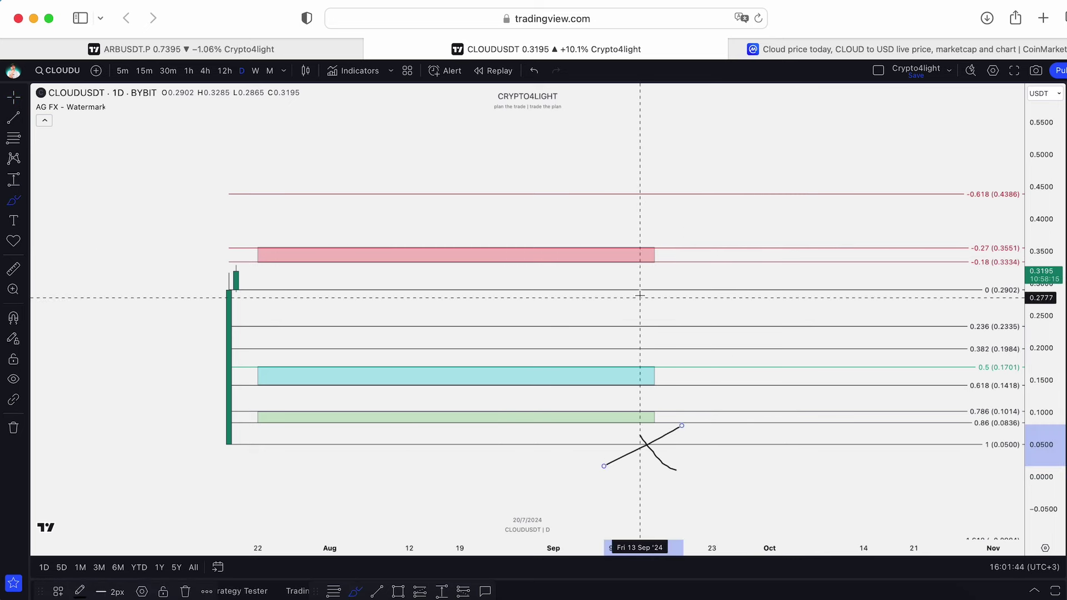
{"action": "key", "text": "super+z"}
{"action": "key", "text": "super+z"}
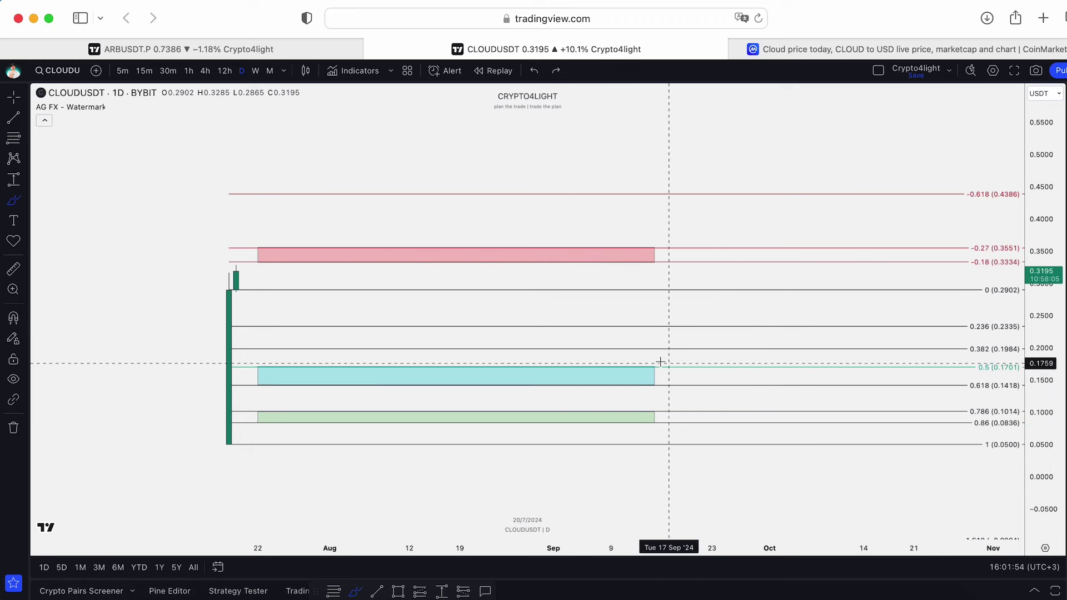
{"action": "left_click_drag", "start_coordinate": [660, 362], "coordinate": [691, 423]}
{"action": "left_click_drag", "start_coordinate": [667, 238], "coordinate": [669, 267]}
{"action": "mouse_move", "coordinate": [659, 189]}
{"action": "left_mouse_down"}
{"action": "mouse_move", "coordinate": [623, 189]}
{"action": "mouse_move", "coordinate": [661, 208]}
{"action": "left_mouse_up"}
{"action": "left_click_drag", "start_coordinate": [700, 425], "coordinate": [728, 442]}
{"action": "left_click_drag", "start_coordinate": [647, 463], "coordinate": [738, 430]}
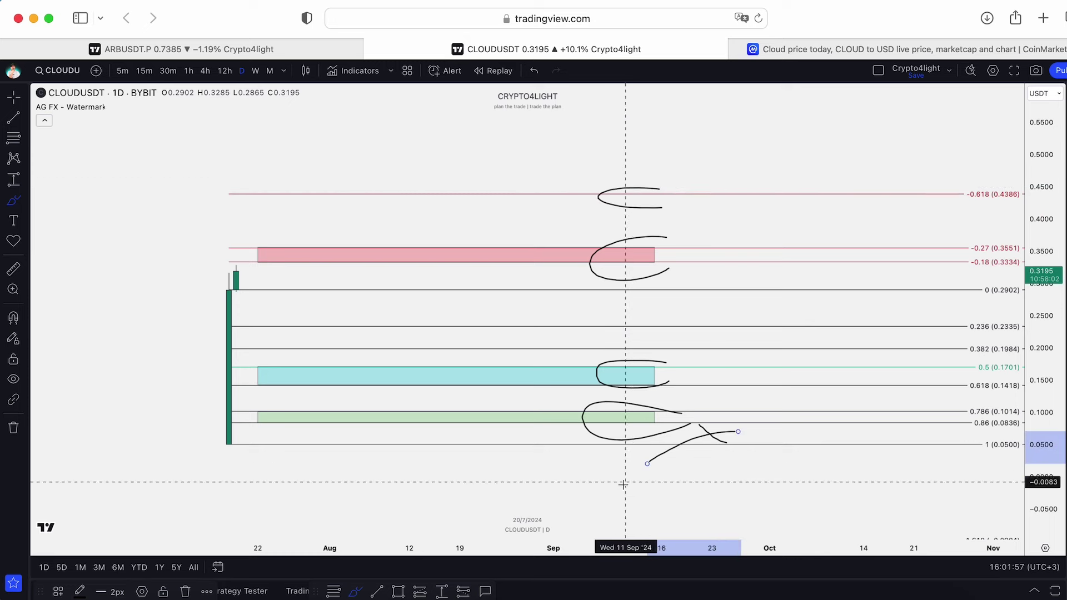
{"action": "left_click", "coordinate": [539, 74]}
{"action": "left_click", "coordinate": [539, 73]}
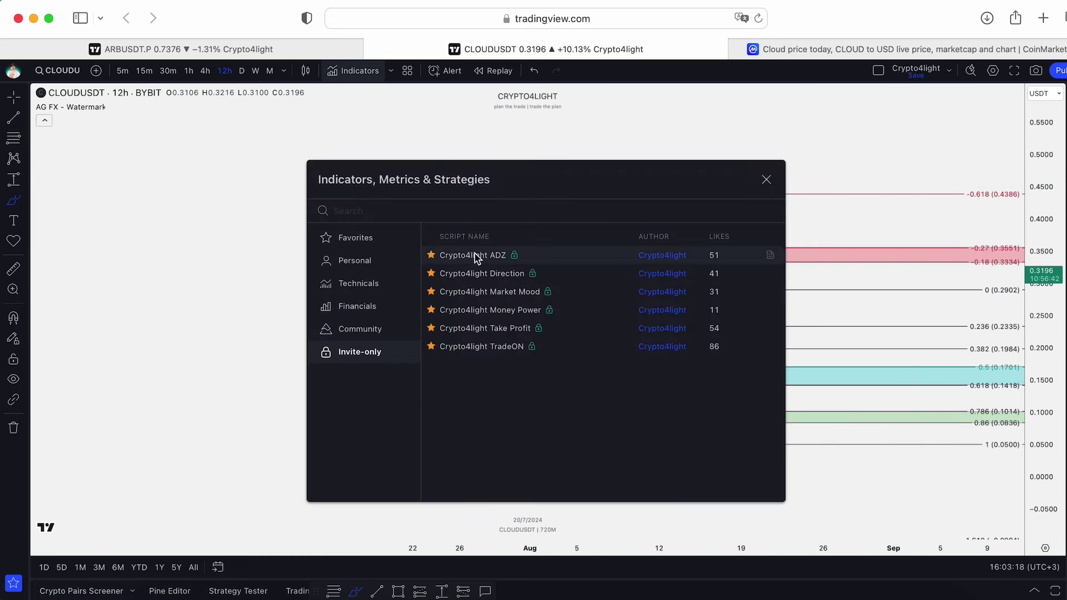
Step: Add the Crypto4light ADZ and Crypto4light Direction indicators to the chart
{"action": "left_click", "coordinate": [472, 256]}
{"action": "left_click", "coordinate": [482, 273]}
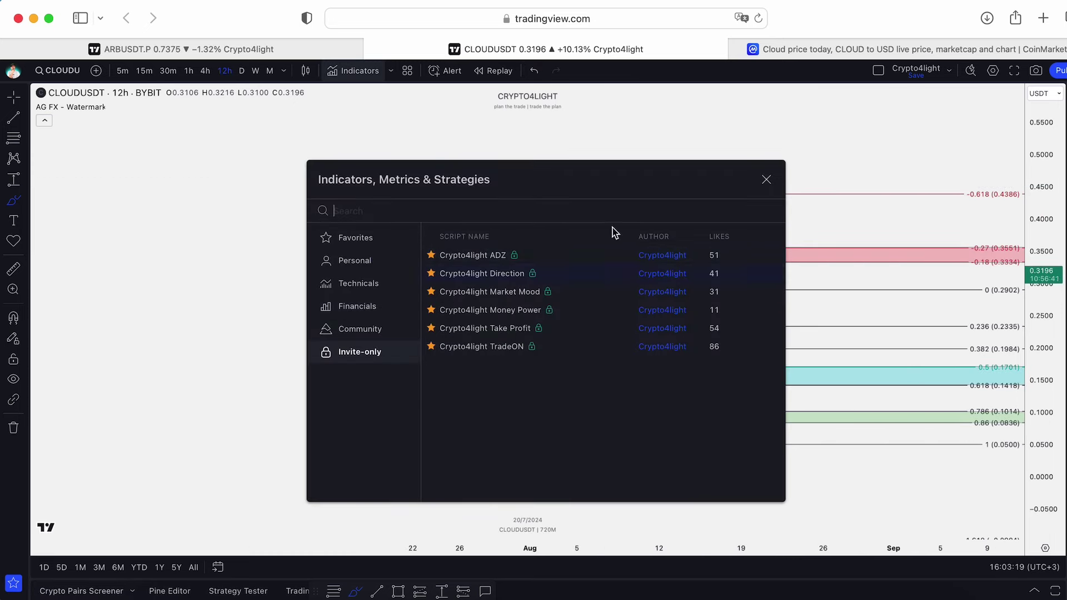
{"action": "left_click", "coordinate": [766, 180]}
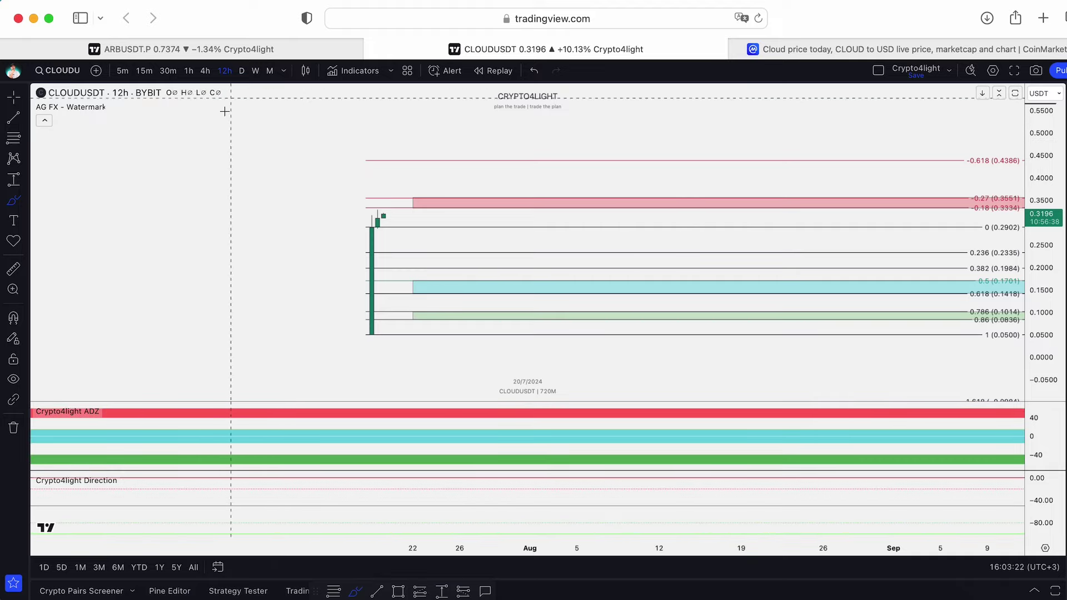
Step: Switch to 4-hour candles, undo a stray line and enlarge the candles vertically
{"action": "left_click", "coordinate": [206, 71]}
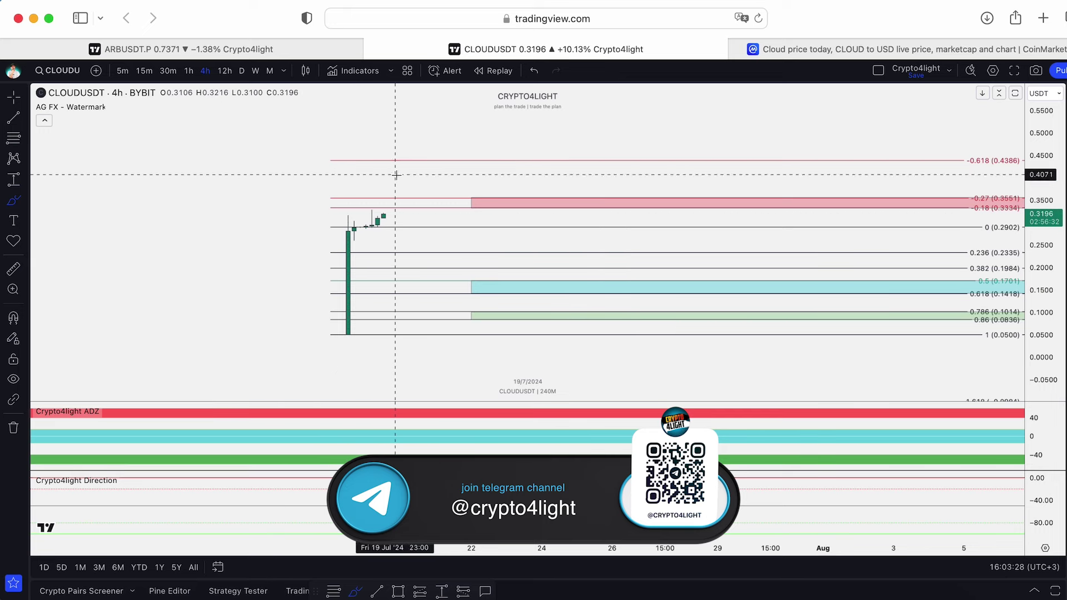
{"action": "left_click_drag", "start_coordinate": [393, 175], "coordinate": [675, 198]}
{"action": "key", "text": "ctrl+z"}
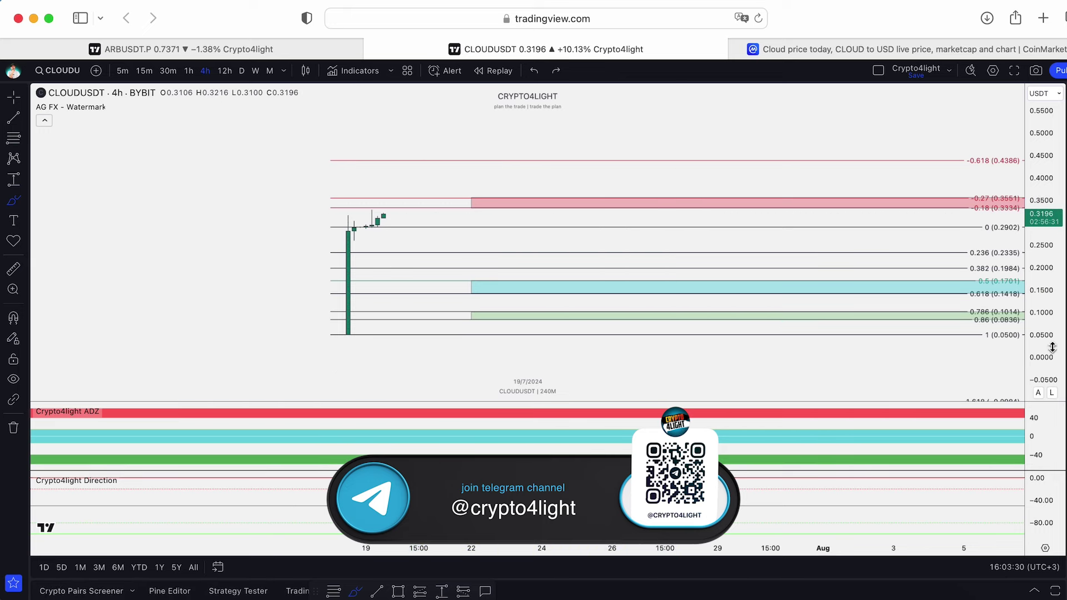
{"action": "key", "text": "alt+r"}
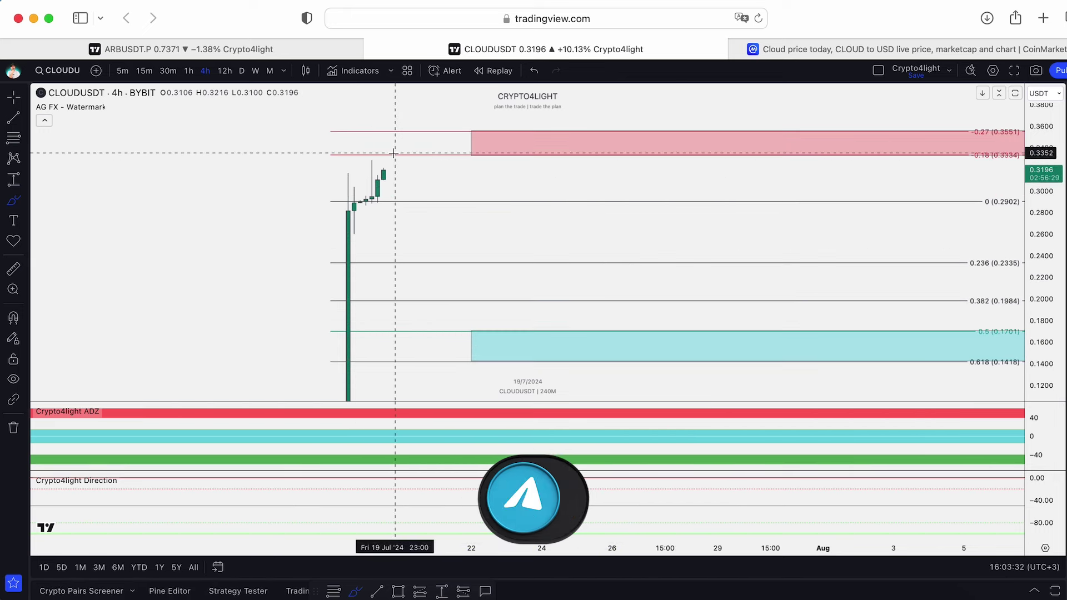
Step: Switch to 1-hour candles and briefly measure the latest rise above the 0 level
{"action": "left_click", "coordinate": [189, 70]}
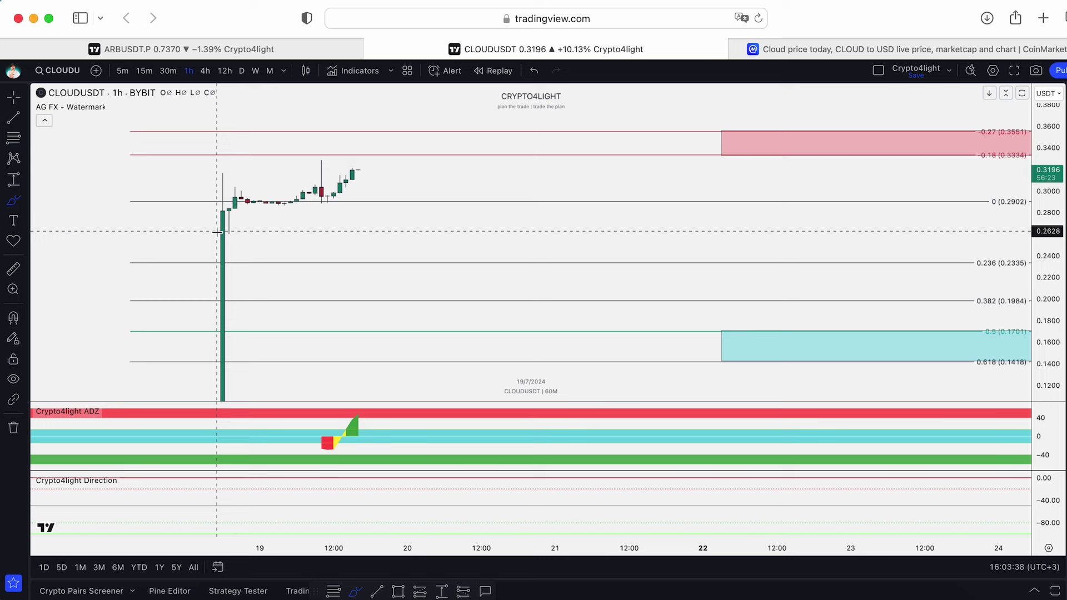
{"action": "mouse_move", "coordinate": [315, 431]}
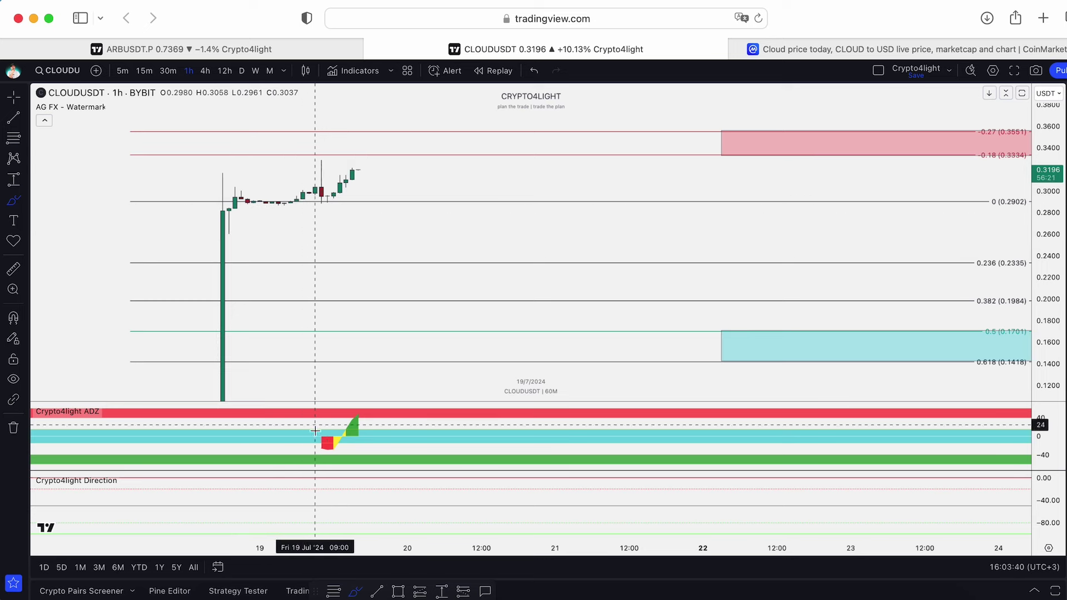
{"action": "key", "text": "alt+shift+r"}
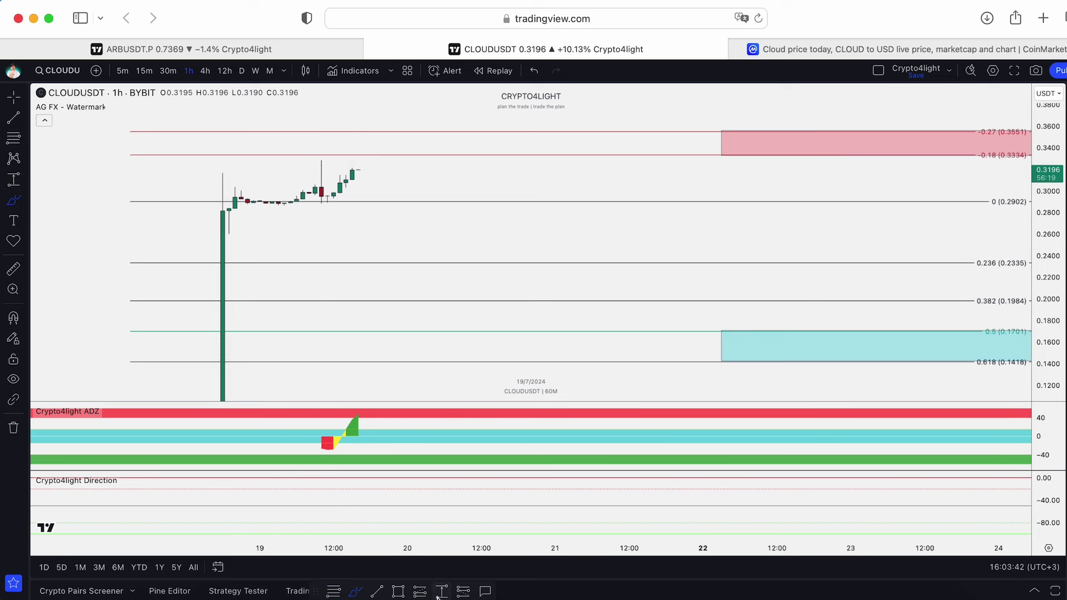
{"action": "left_click", "coordinate": [337, 202]}
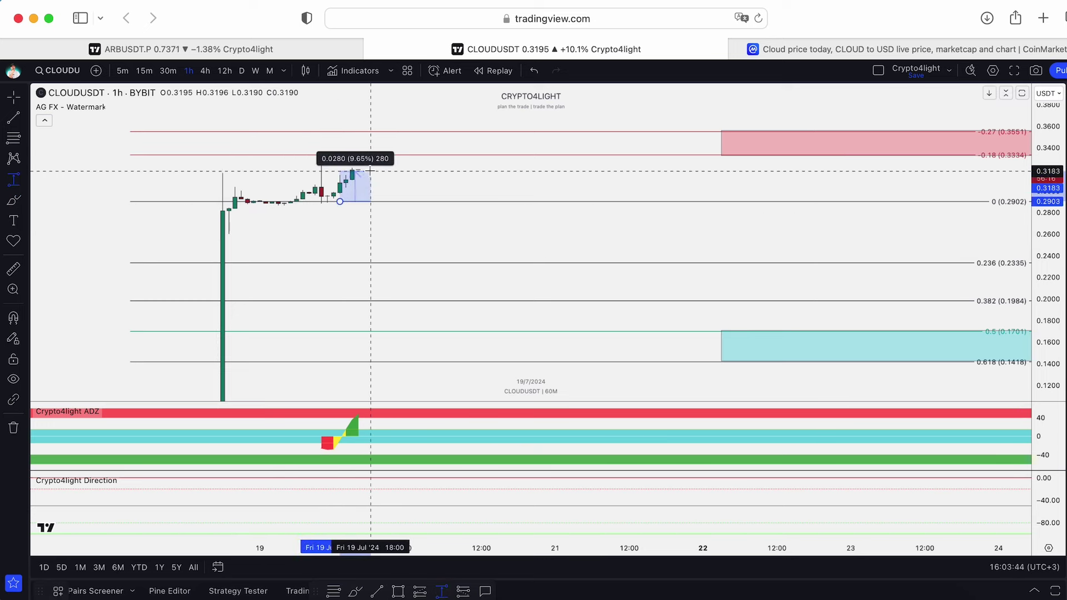
{"action": "key", "text": "Escape"}
{"action": "mouse_move", "coordinate": [372, 170]}
{"action": "left_mouse_down"}
{"action": "mouse_move", "coordinate": [488, 181]}
{"action": "mouse_move", "coordinate": [484, 219]}
{"action": "left_mouse_up"}
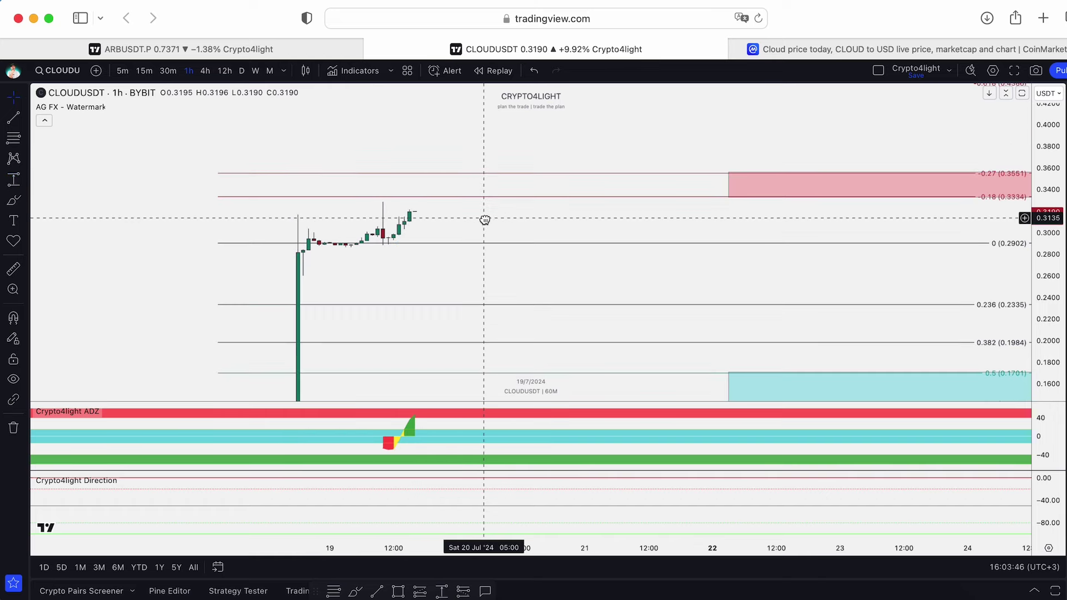
{"action": "scroll", "coordinate": [565, 155], "scroll_direction": "down", "scroll_amount": 2}
{"action": "scroll", "coordinate": [501, 117], "scroll_direction": "right", "scroll_amount": 3}
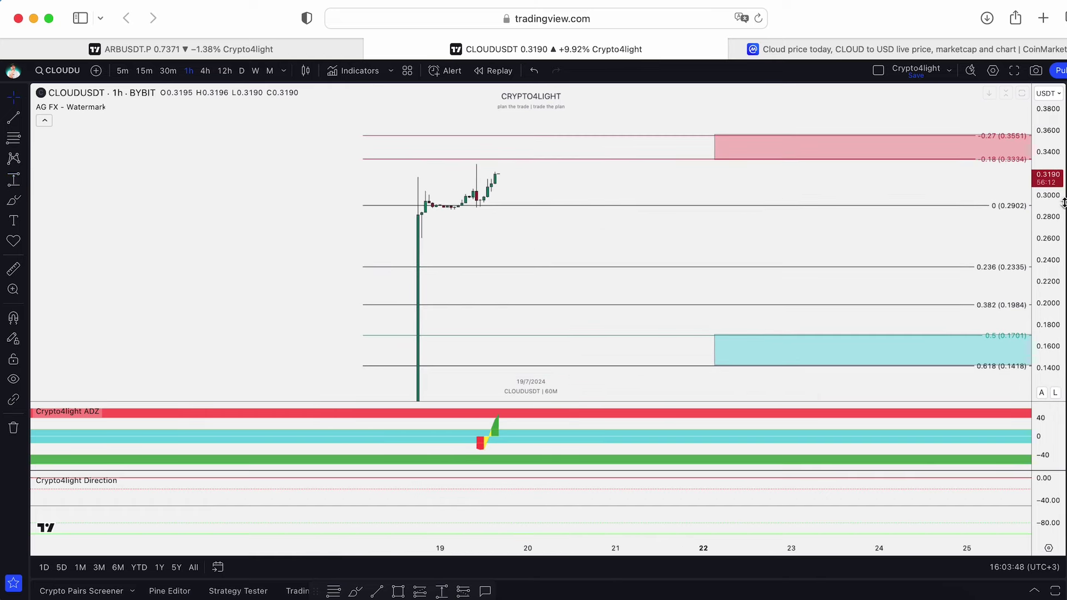
Step: Switch to 30-minute candles, sketch a projected rise and ADZ decline, then undo them
{"action": "left_click", "coordinate": [168, 70]}
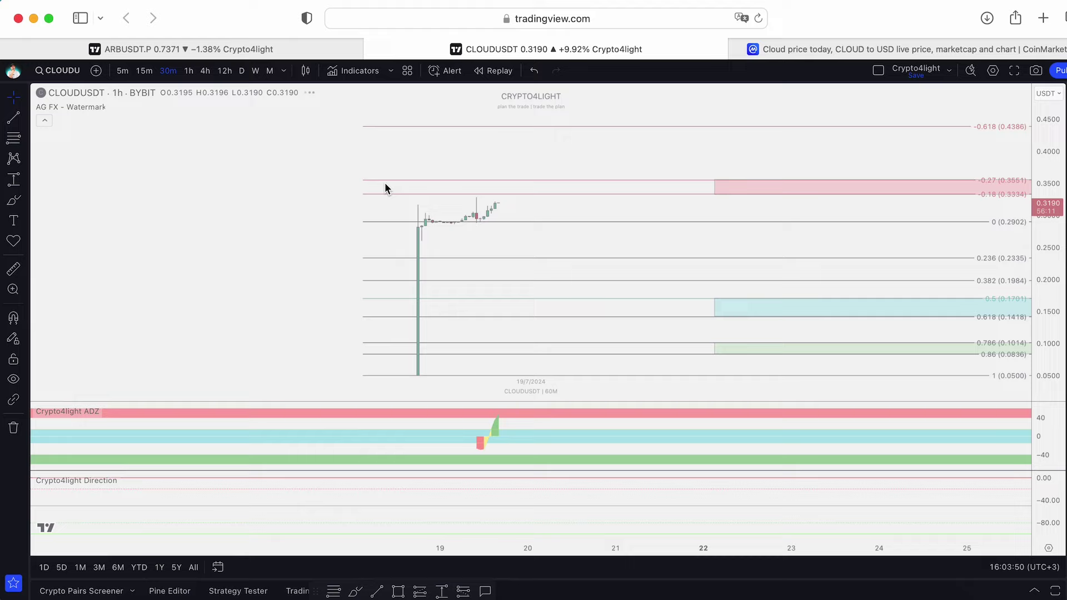
{"action": "scroll", "coordinate": [635, 162], "scroll_direction": "right", "scroll_amount": 2}
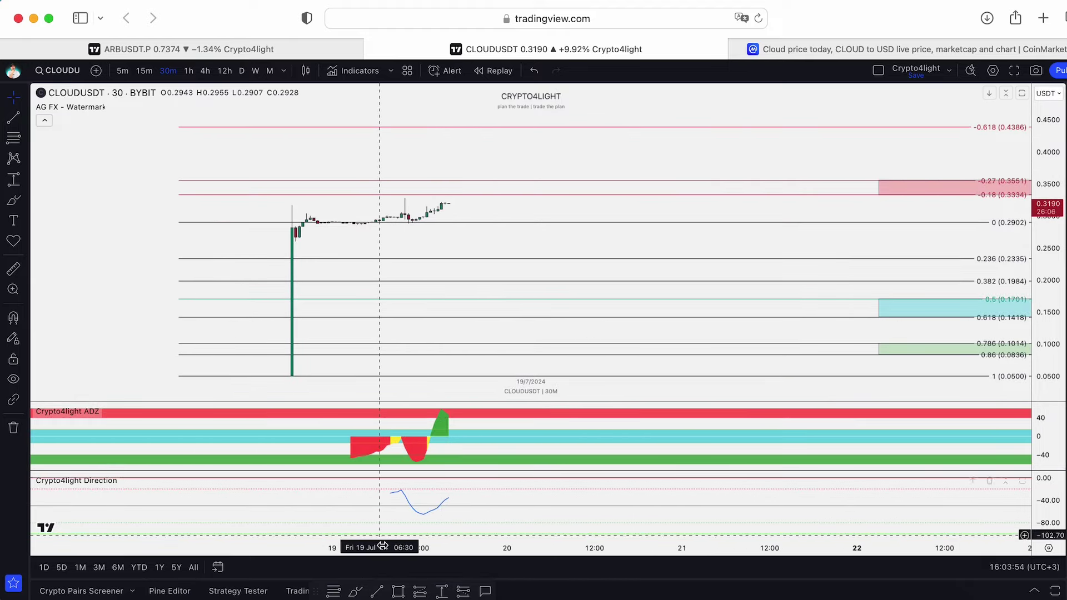
{"action": "left_click", "coordinate": [355, 591]}
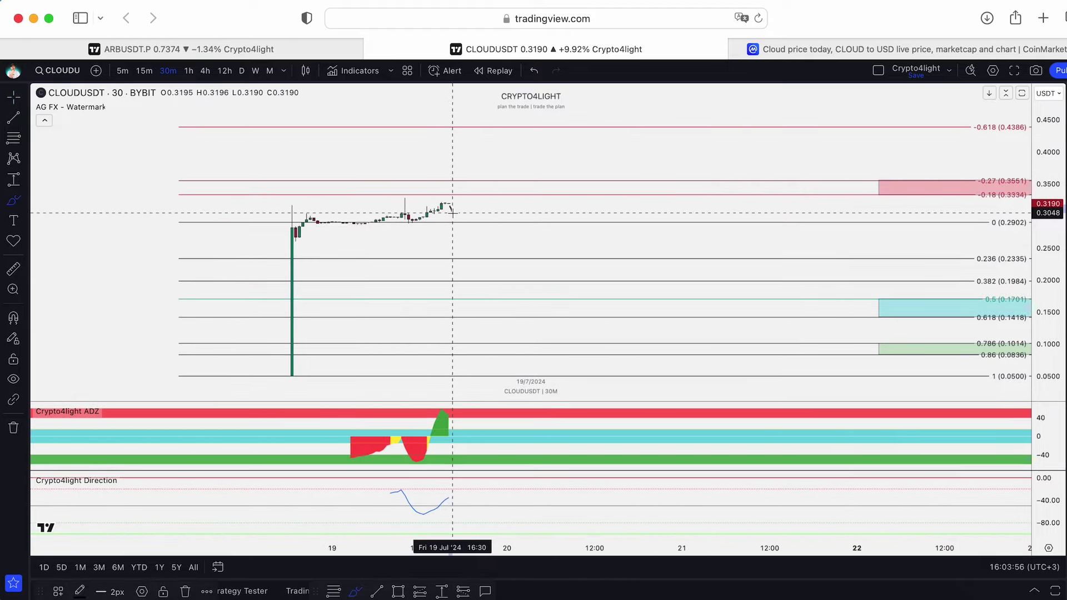
{"action": "left_click_drag", "start_coordinate": [449, 207], "coordinate": [529, 129]}
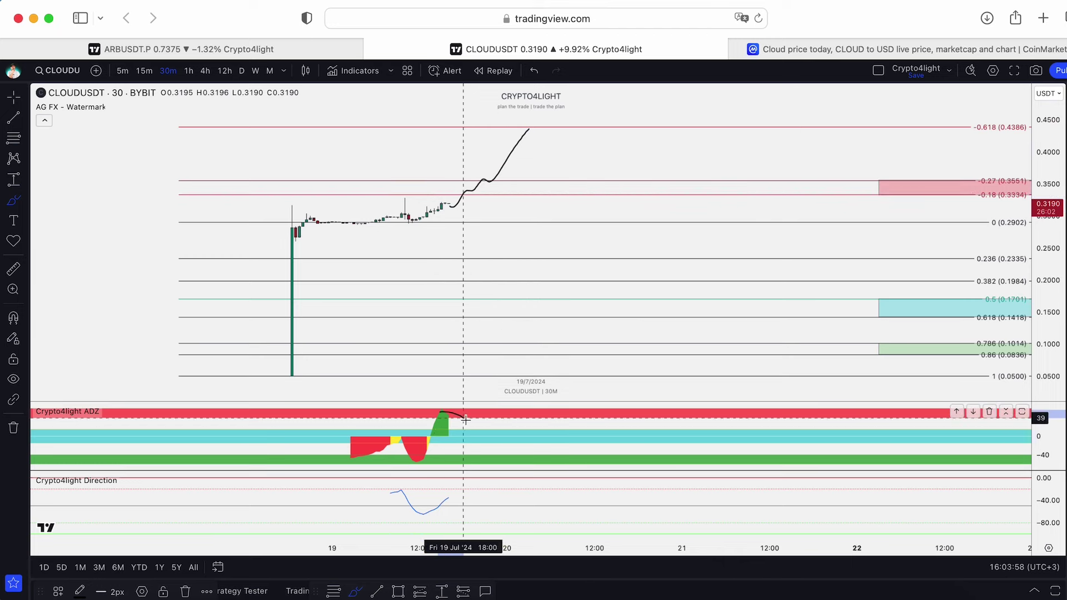
{"action": "left_click_drag", "start_coordinate": [447, 412], "coordinate": [627, 452]}
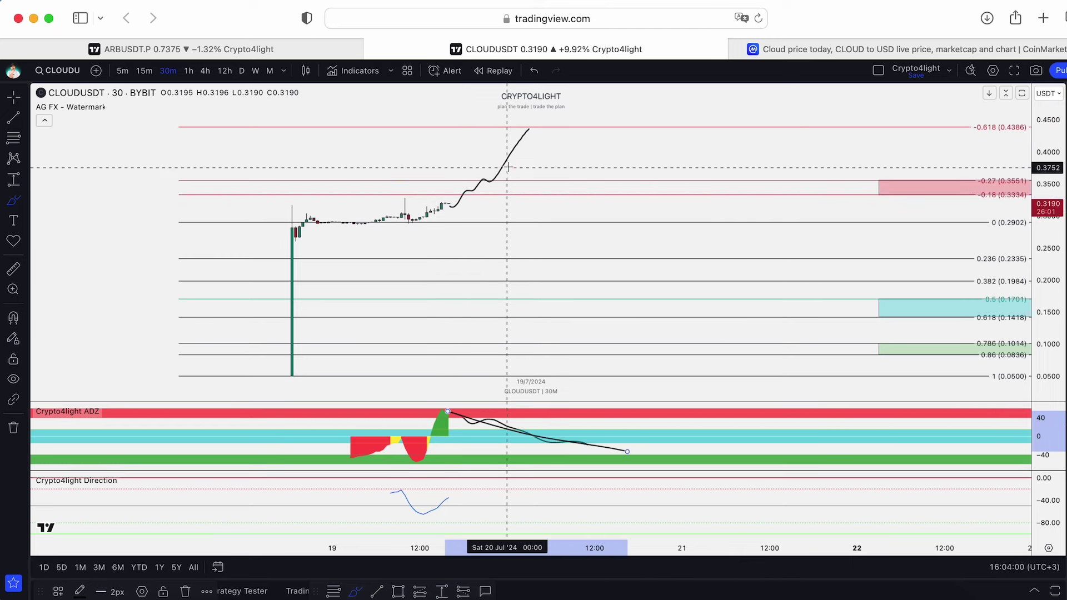
{"action": "left_click_drag", "start_coordinate": [392, 206], "coordinate": [522, 127]}
{"action": "left_click", "coordinate": [534, 73]}
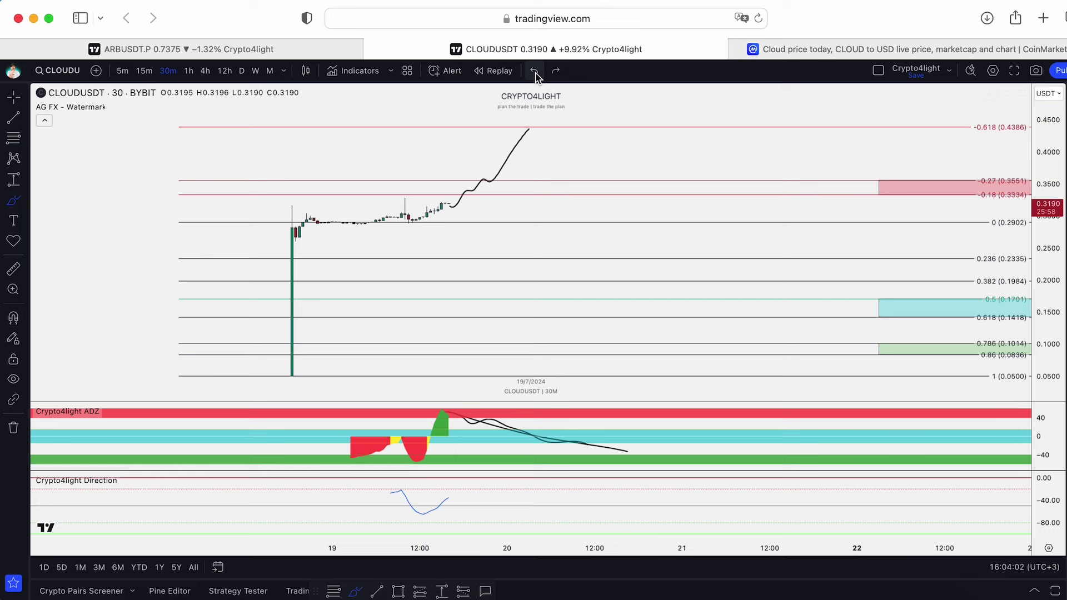
{"action": "left_click", "coordinate": [534, 73]}
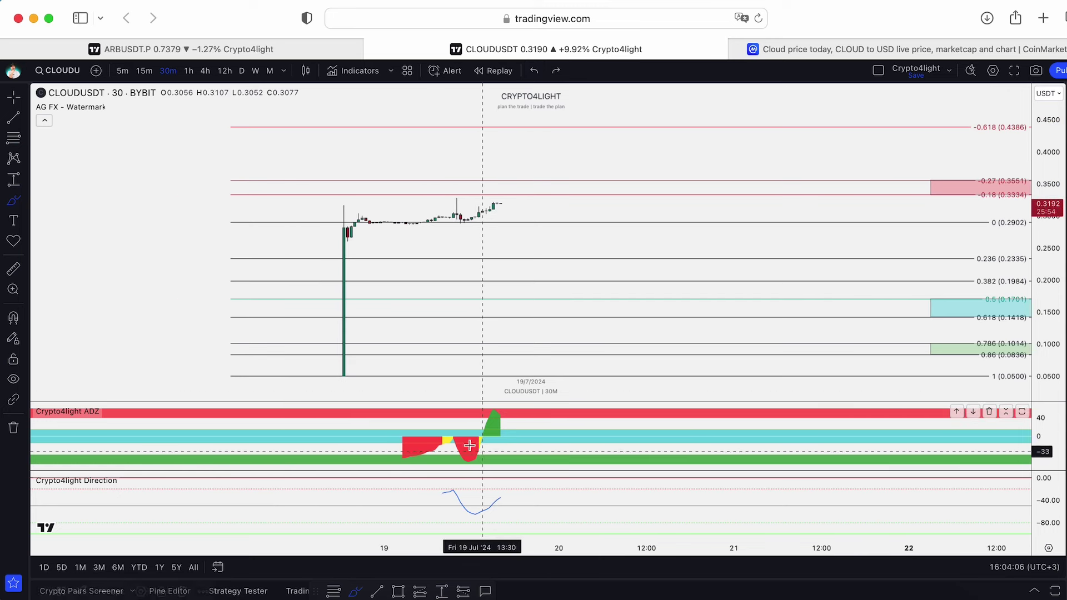
Step: Circle the red ADZ dip, flip to 1-hour candles and back to 30-minute
{"action": "left_click_drag", "start_coordinate": [482, 444], "coordinate": [482, 455]}
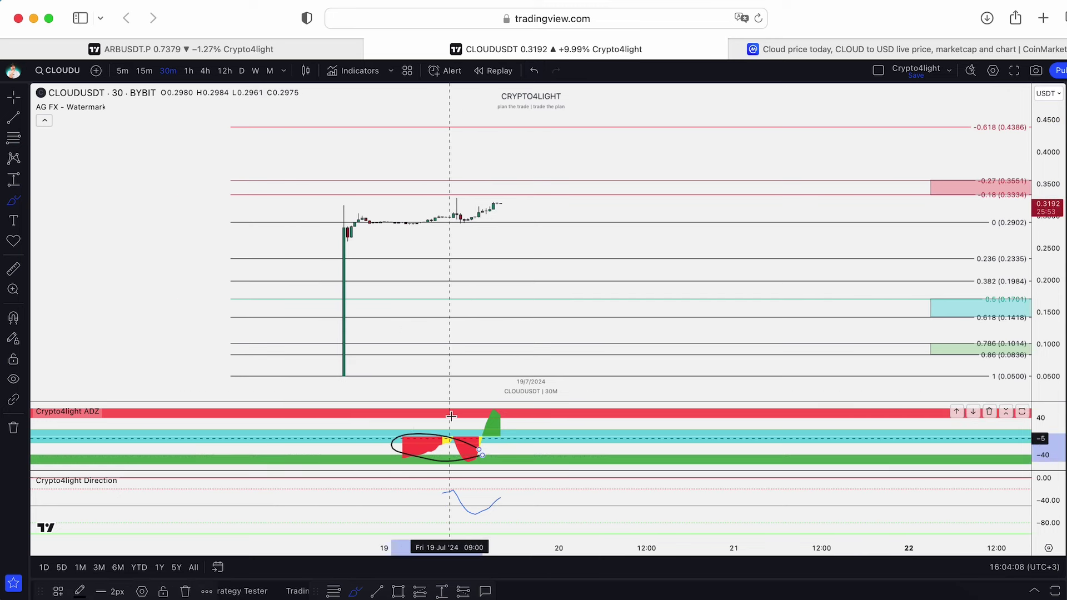
{"action": "left_click", "coordinate": [535, 73]}
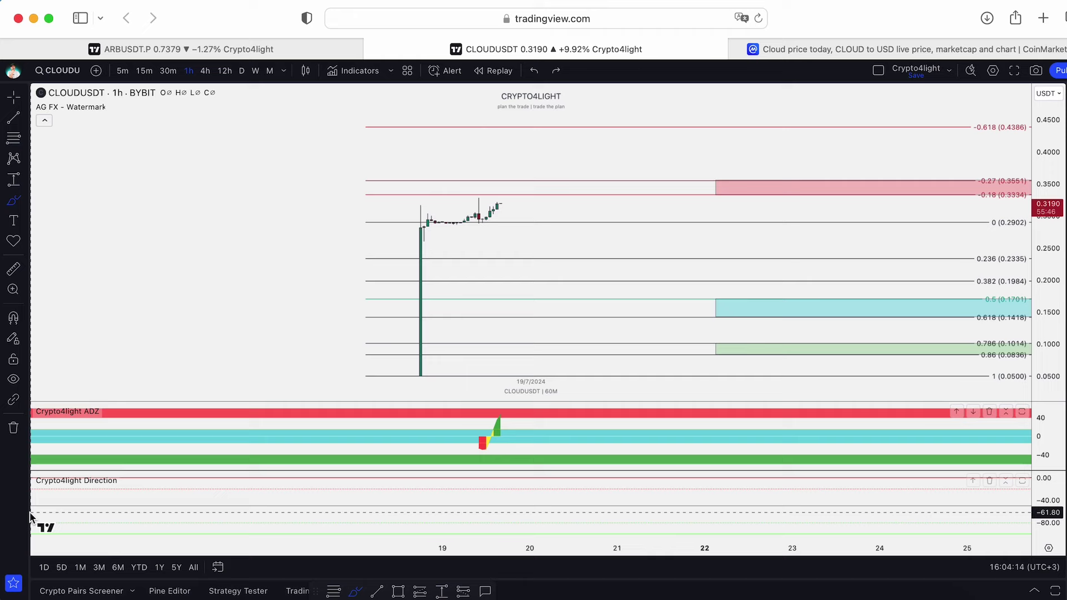
{"action": "left_click", "coordinate": [170, 73]}
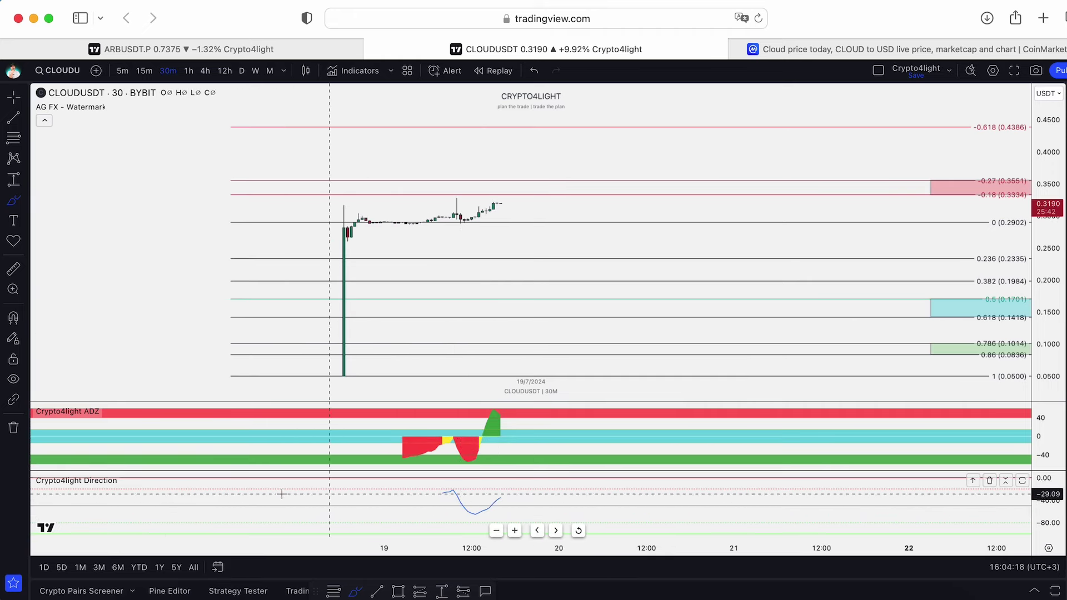
Step: Remove the Crypto4light Direction and ADZ indicators from the chart
{"action": "left_click", "coordinate": [173, 482]}
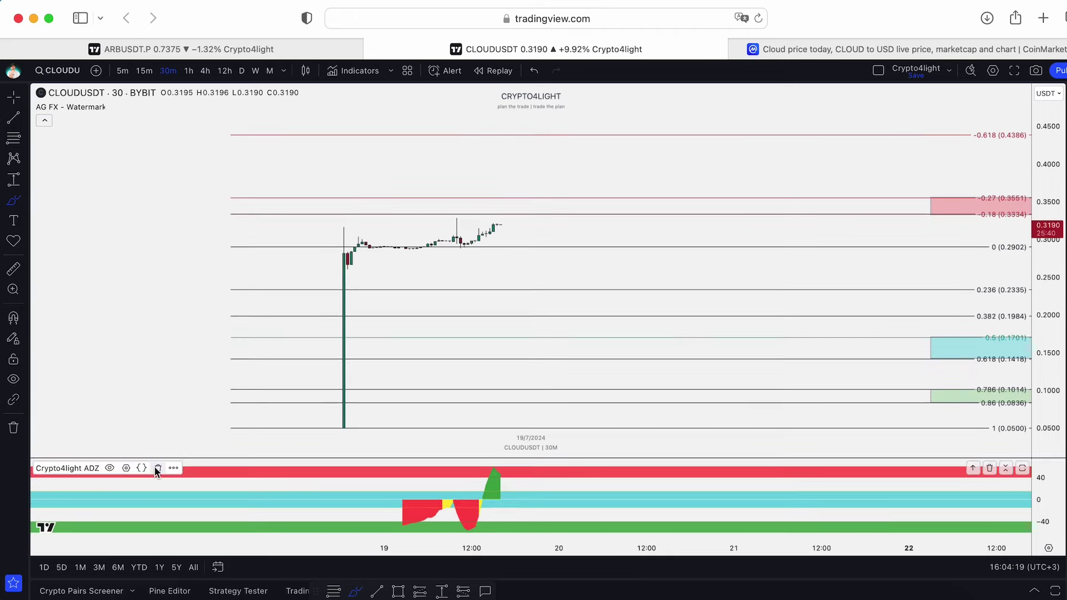
{"action": "left_click", "coordinate": [156, 468]}
Step: Add the Crypto4light Market Mood indicator and switch to the 1-hour timeframe (60)
{"action": "left_click", "coordinate": [360, 71]}
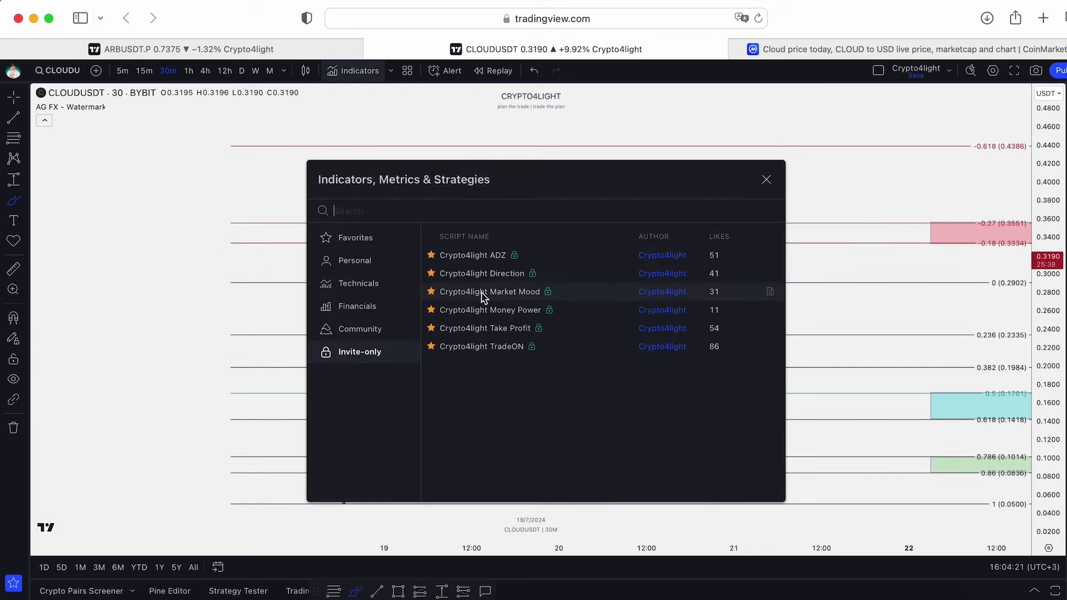
{"action": "left_click", "coordinate": [767, 182]}
{"action": "mouse_move", "coordinate": [488, 492]}
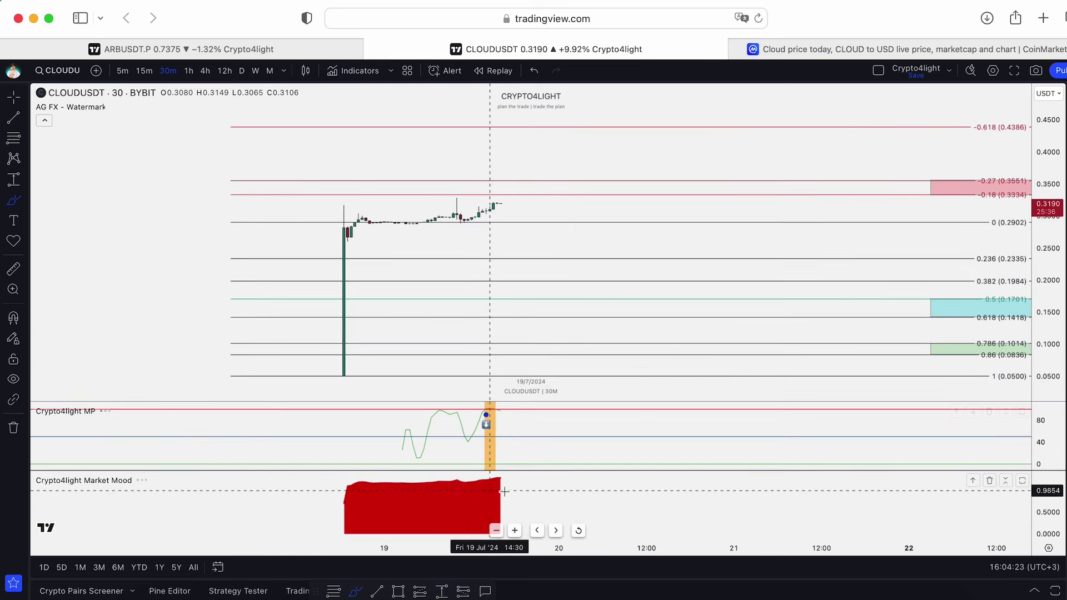
{"action": "scroll", "coordinate": [475, 486], "scroll_direction": "up", "scroll_amount": 2}
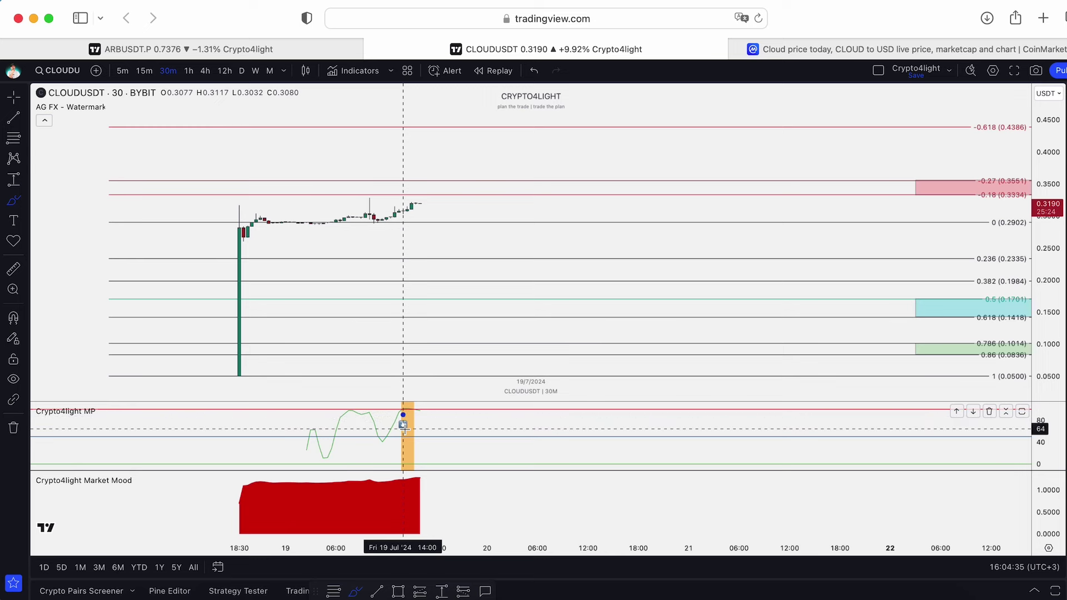
{"action": "type", "text": "60"}
{"action": "key", "text": "Return"}
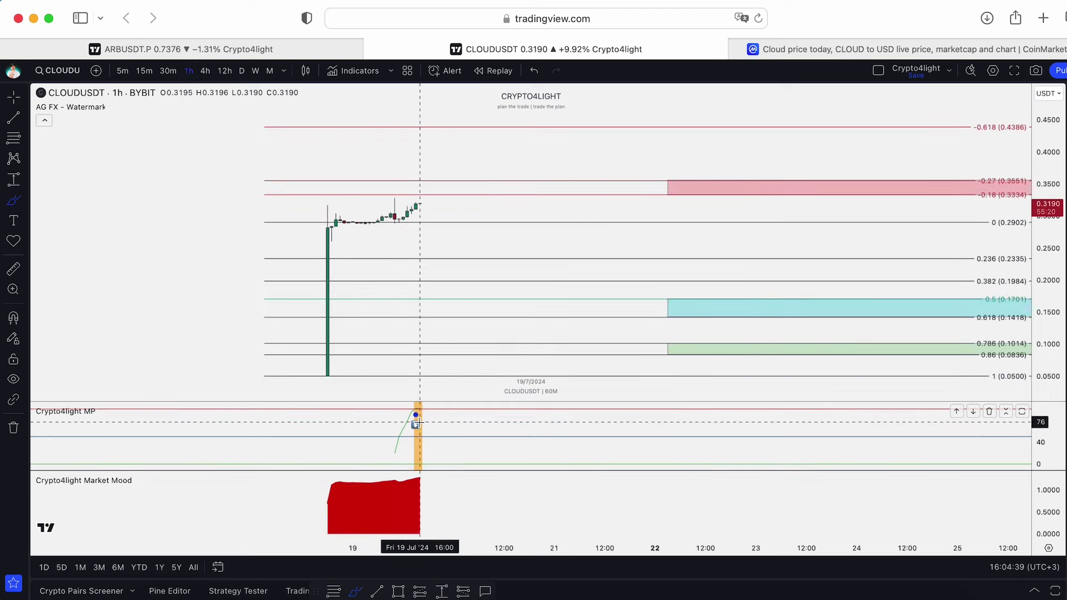
Step: Measure the drop from the current price down to the 0.5 Fib level, then dismiss it
{"action": "left_click", "coordinate": [457, 204], "text": "shift"}
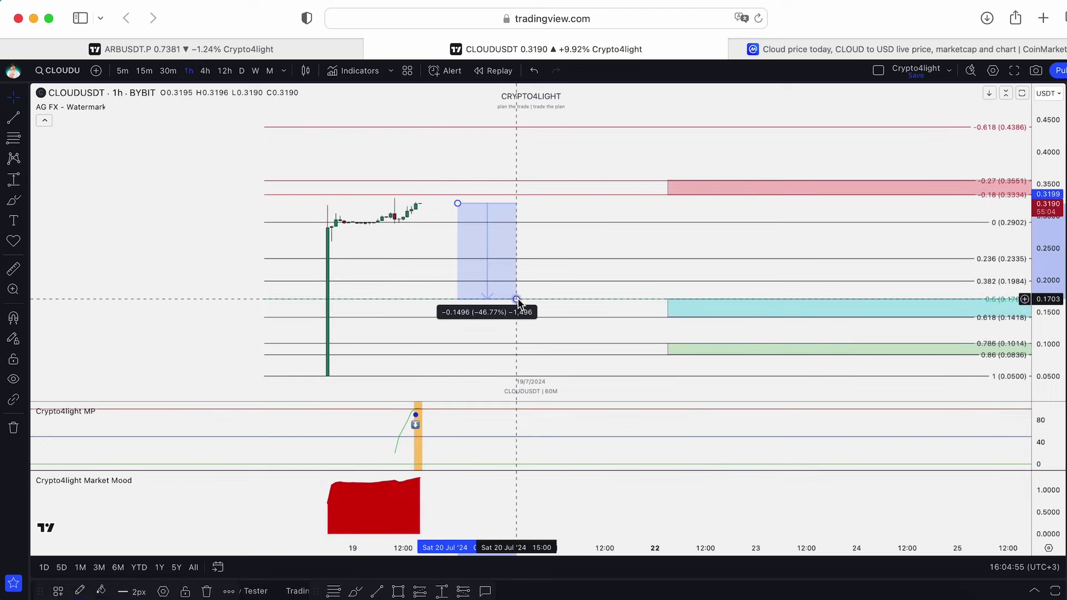
{"action": "left_click", "coordinate": [517, 301]}
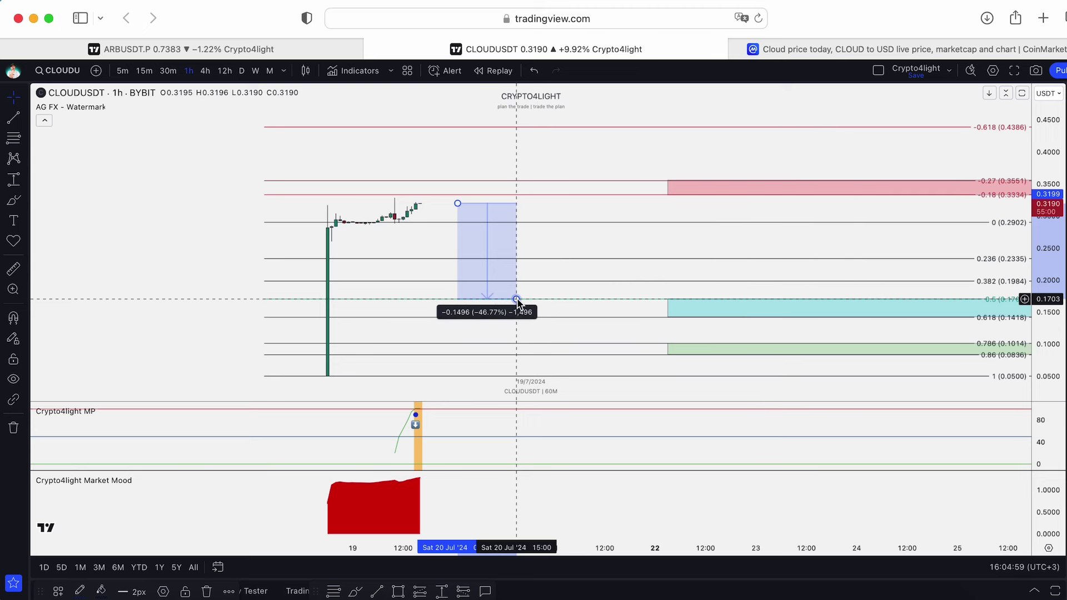
{"action": "left_click", "coordinate": [517, 302]}
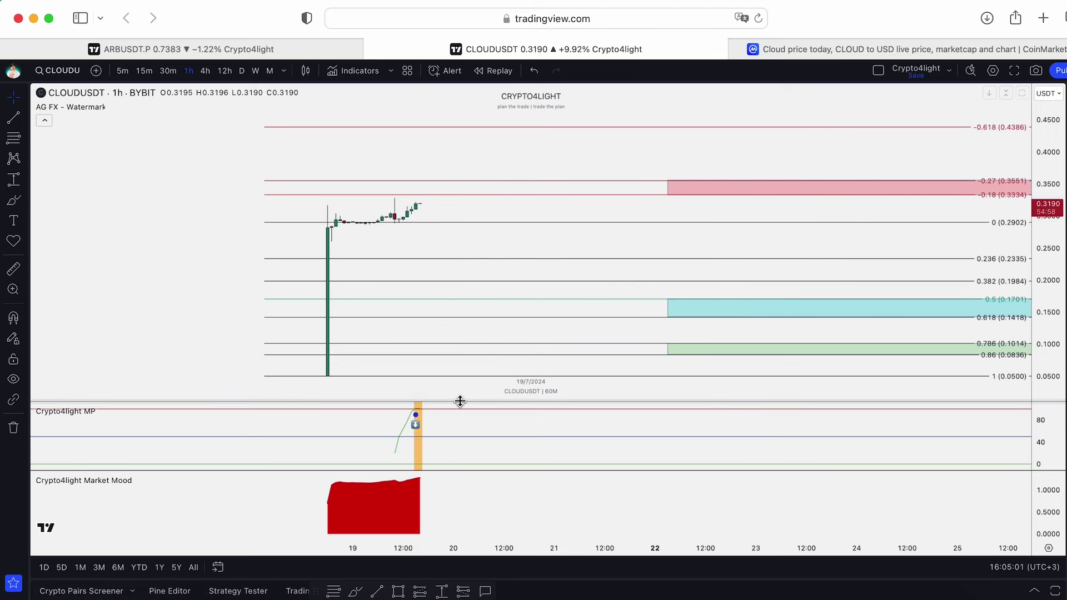
{"action": "scroll", "coordinate": [469, 219], "scroll_direction": "left", "scroll_amount": 5}
Step: Pan the chart and remove the MP indicator pane
{"action": "left_click_drag", "start_coordinate": [534, 153], "coordinate": [450, 157]}
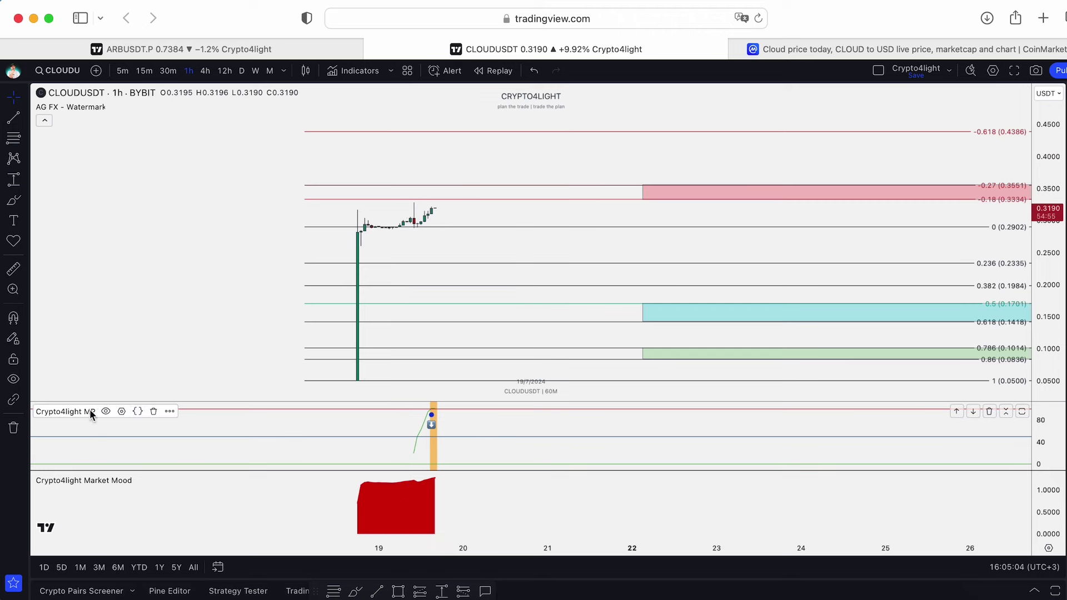
{"action": "left_click", "coordinate": [155, 412]}
Step: Remove the Market Mood pane and add the Crypto4light TradeON indicator
{"action": "left_click", "coordinate": [188, 469]}
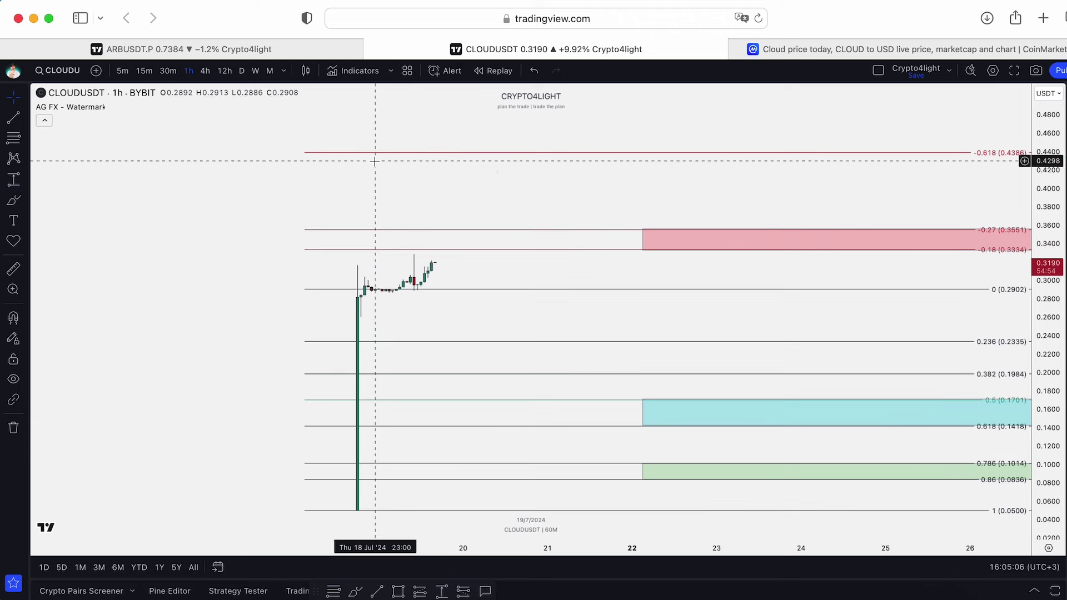
{"action": "mouse_move", "coordinate": [507, 347]}
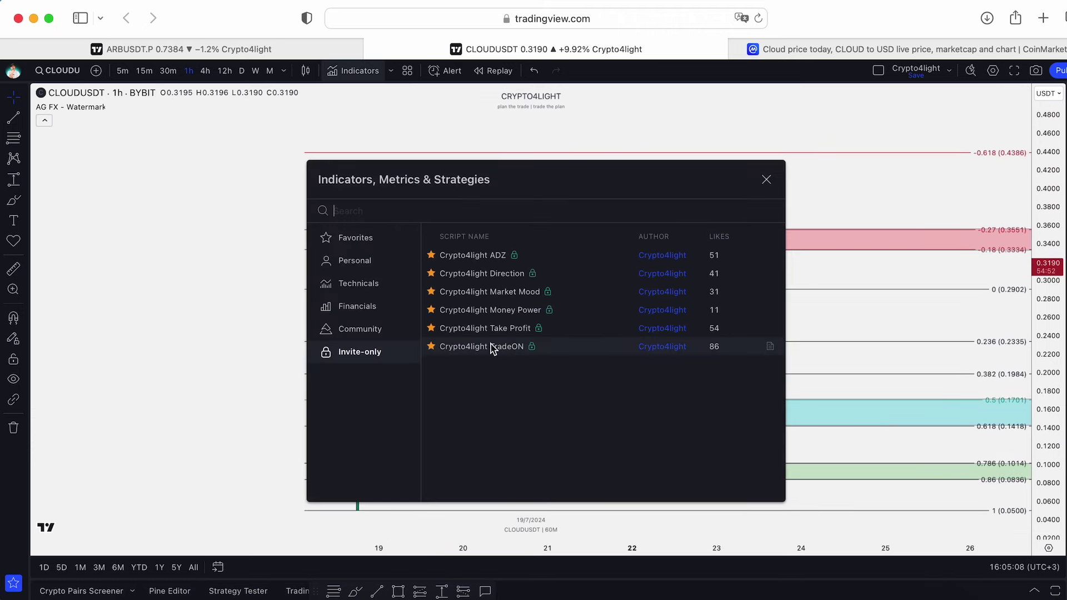
{"action": "left_click", "coordinate": [492, 347]}
{"action": "left_click", "coordinate": [766, 180]}
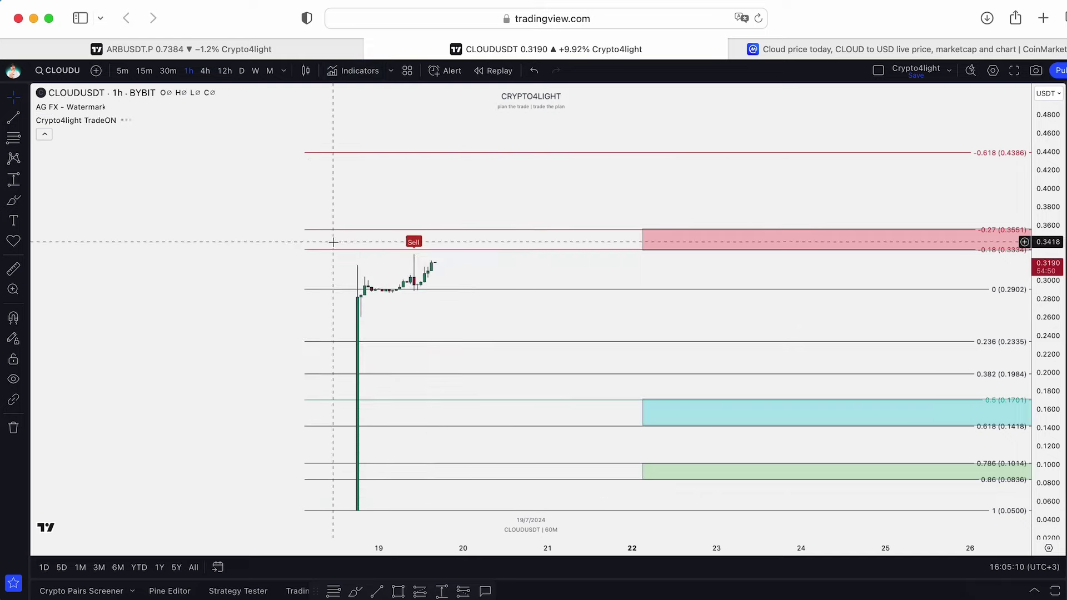
Step: View the TradeON Sell signals on the 30-minute, then 15-minute timeframe
{"action": "left_click", "coordinate": [171, 71]}
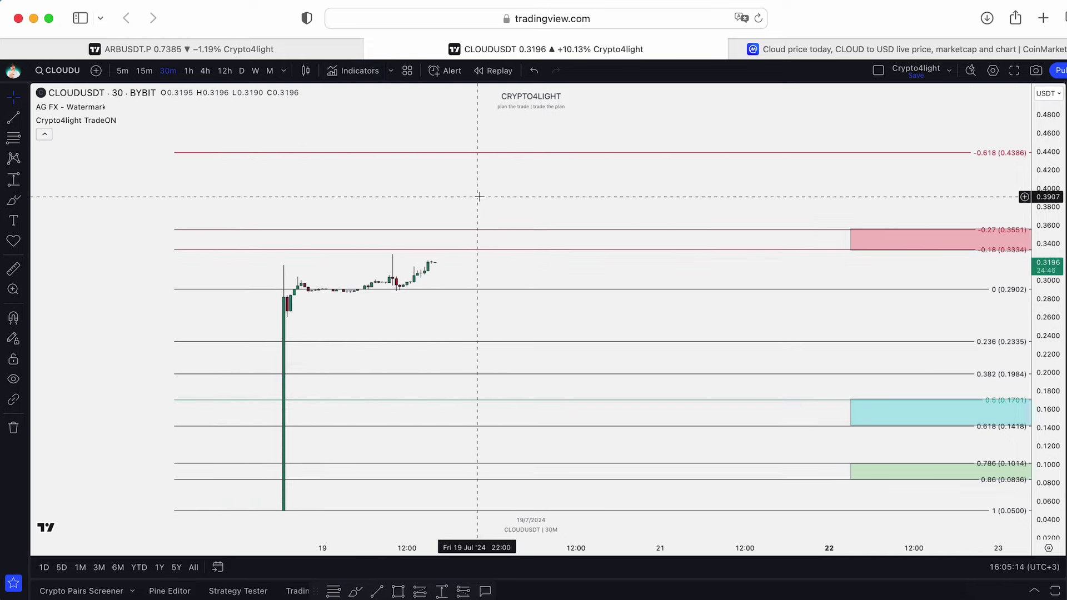
{"action": "left_click_drag", "start_coordinate": [480, 197], "coordinate": [543, 186]}
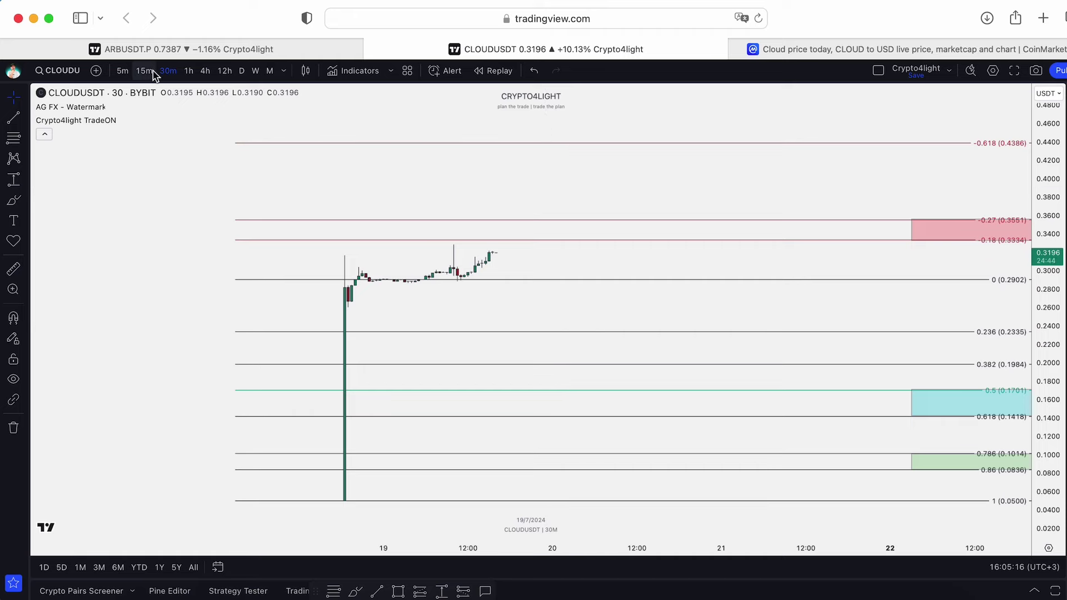
{"action": "left_click", "coordinate": [154, 72]}
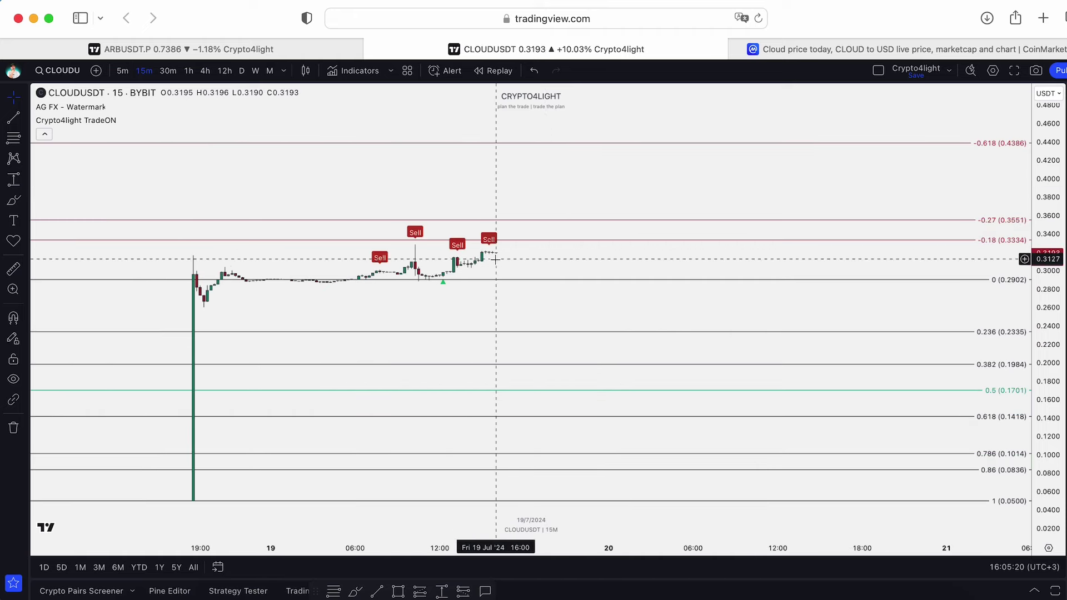
{"action": "mouse_move", "coordinate": [76, 120]}
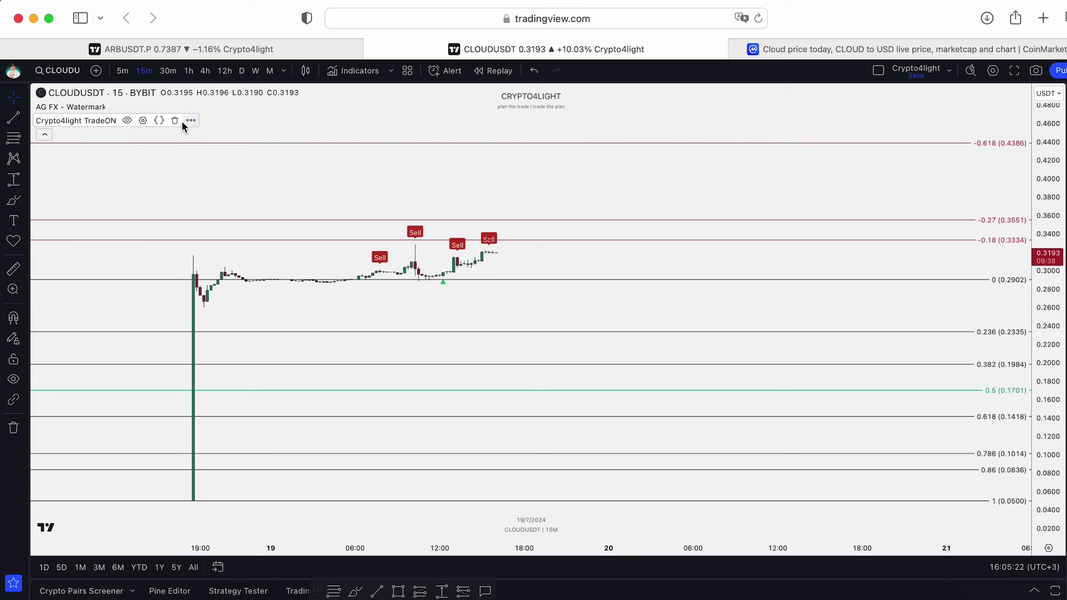
Step: Swap the TradeON indicator for the Crypto4light Take Profit indicator
{"action": "left_click", "coordinate": [174, 120]}
{"action": "left_click", "coordinate": [354, 70]}
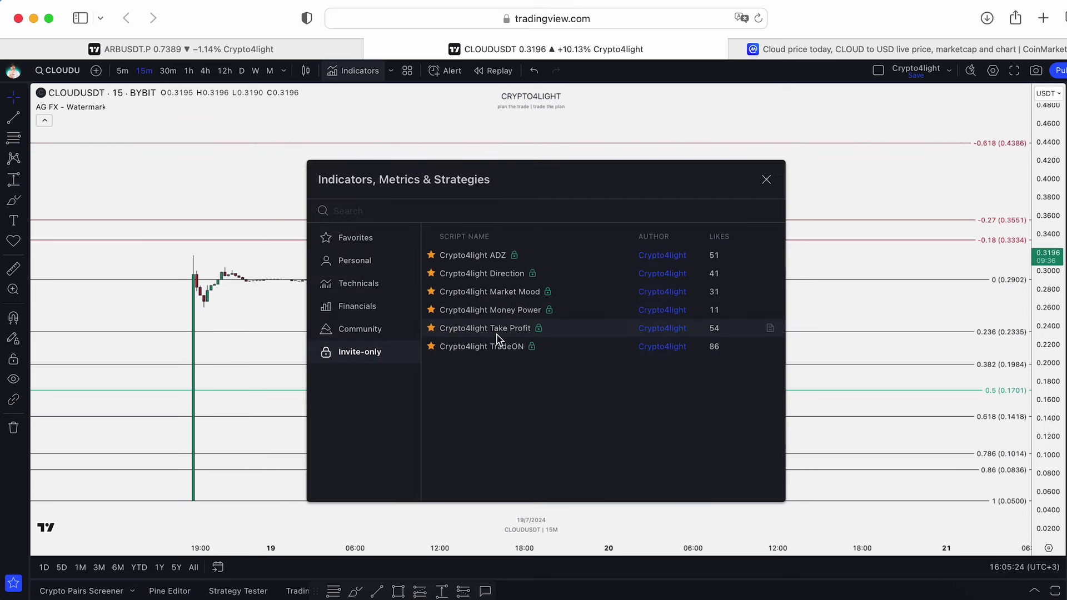
{"action": "left_click", "coordinate": [497, 333]}
{"action": "left_click", "coordinate": [766, 179]}
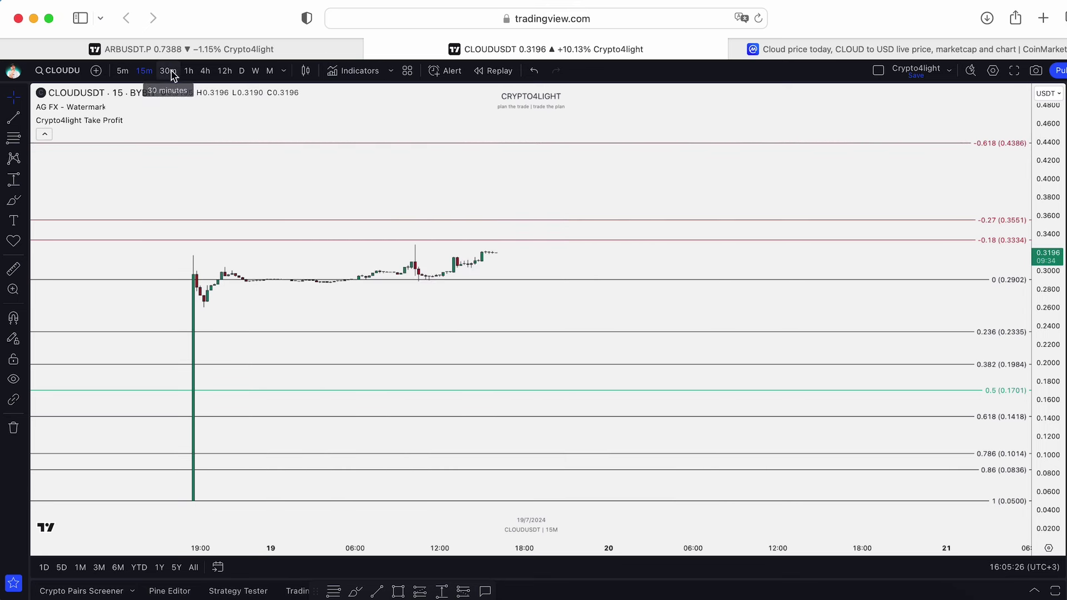
{"action": "scroll", "coordinate": [357, 204], "scroll_direction": "left", "scroll_amount": 5}
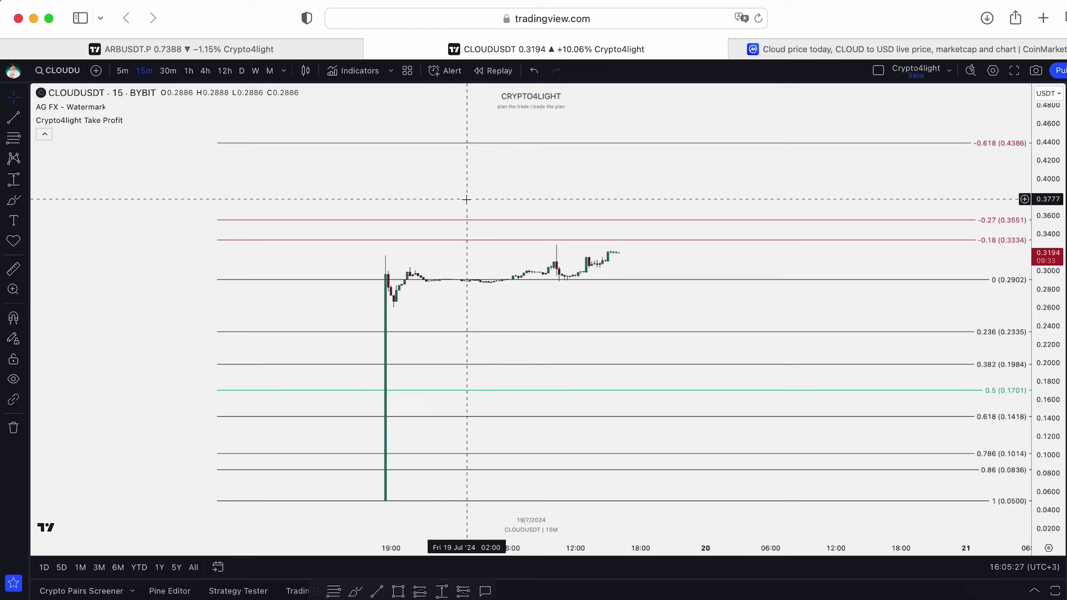
Step: Switch to 5-minute candles and pan to show the blue and yellow Take Profit bands
{"action": "left_click", "coordinate": [171, 71]}
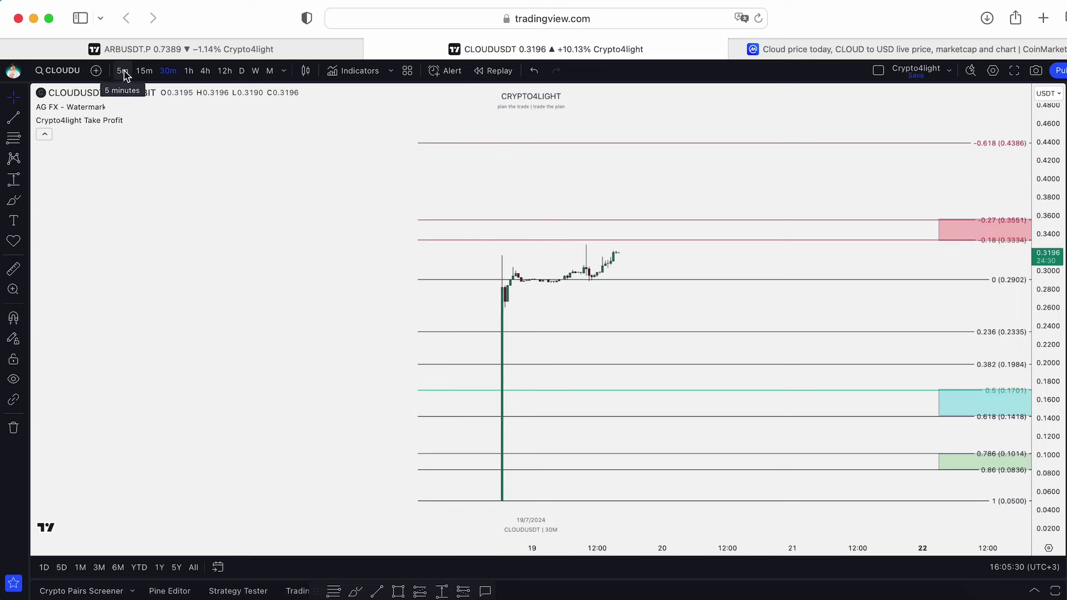
{"action": "left_click", "coordinate": [124, 72]}
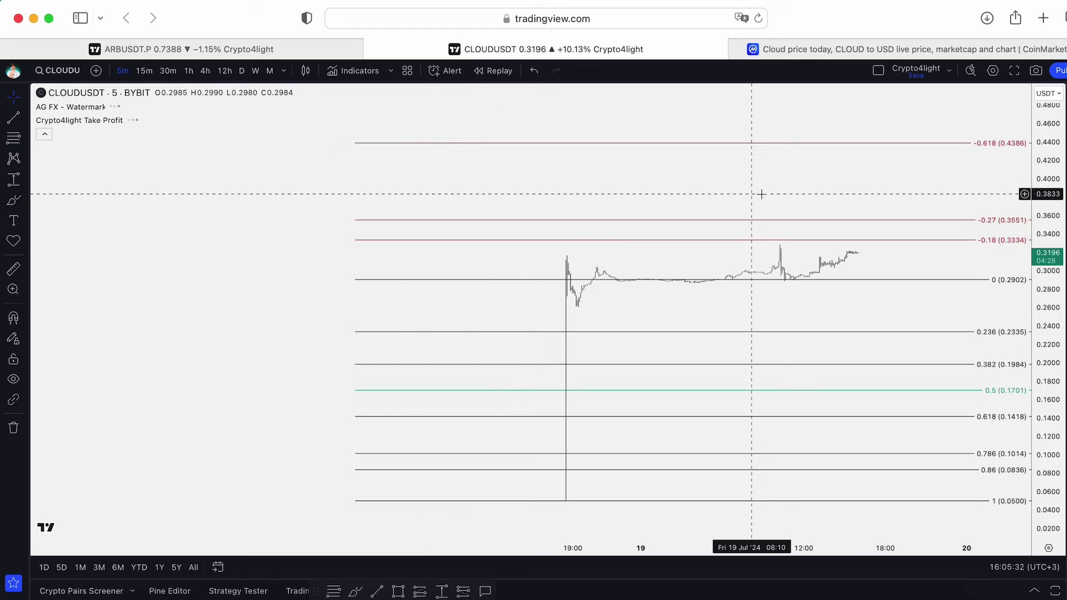
{"action": "left_click_drag", "start_coordinate": [762, 194], "coordinate": [582, 191]}
{"action": "scroll", "coordinate": [674, 245], "scroll_direction": "up", "scroll_amount": 2}
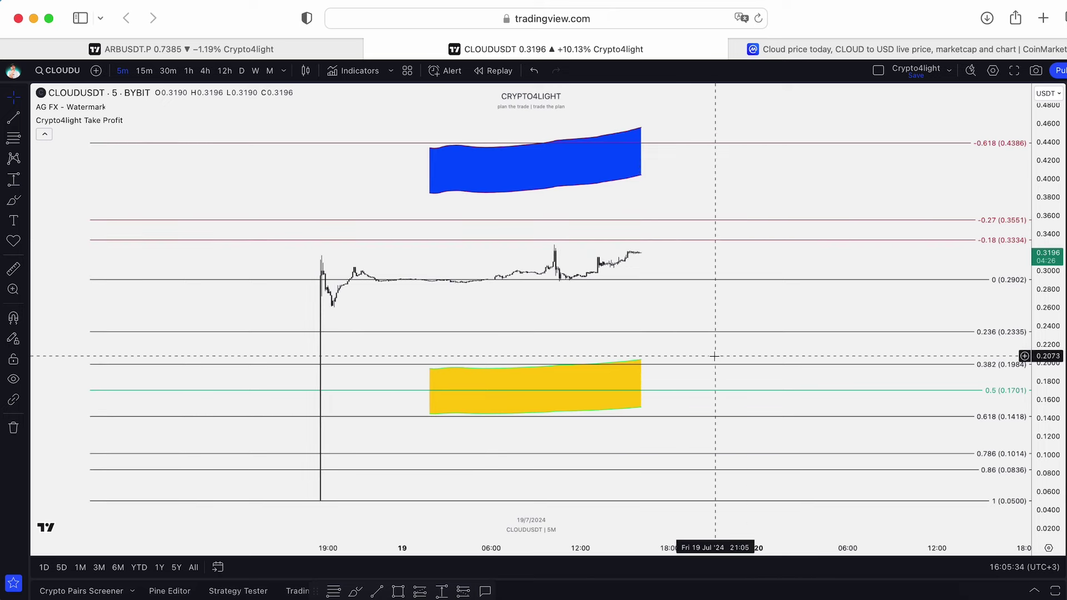
{"action": "left_click_drag", "start_coordinate": [715, 356], "coordinate": [546, 362]}
{"action": "left_click_drag", "start_coordinate": [676, 180], "coordinate": [628, 221]}
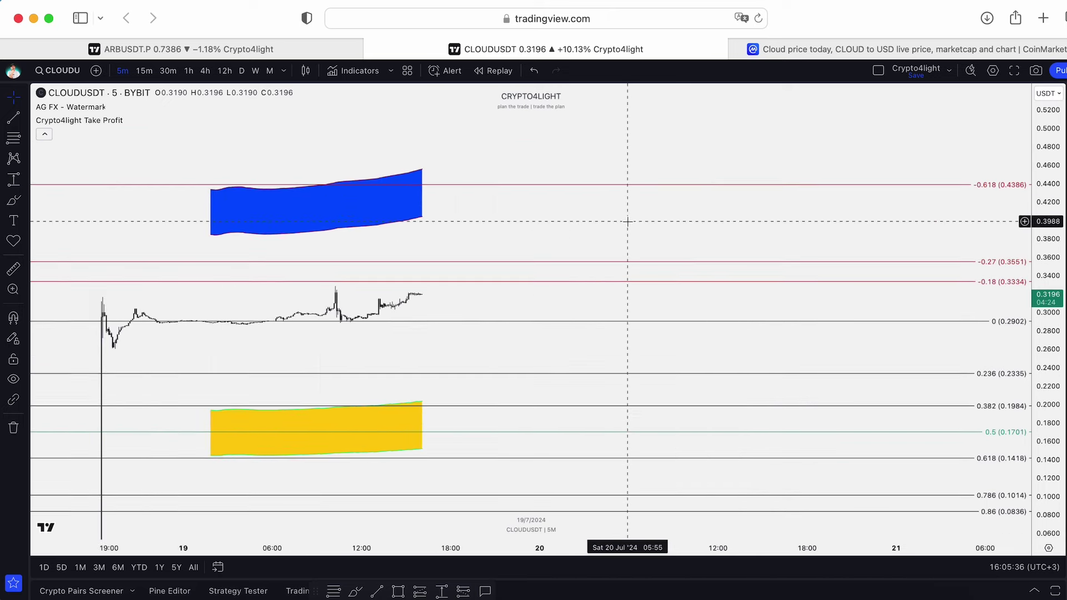
{"action": "scroll", "coordinate": [628, 221], "scroll_direction": "down", "scroll_amount": 3}
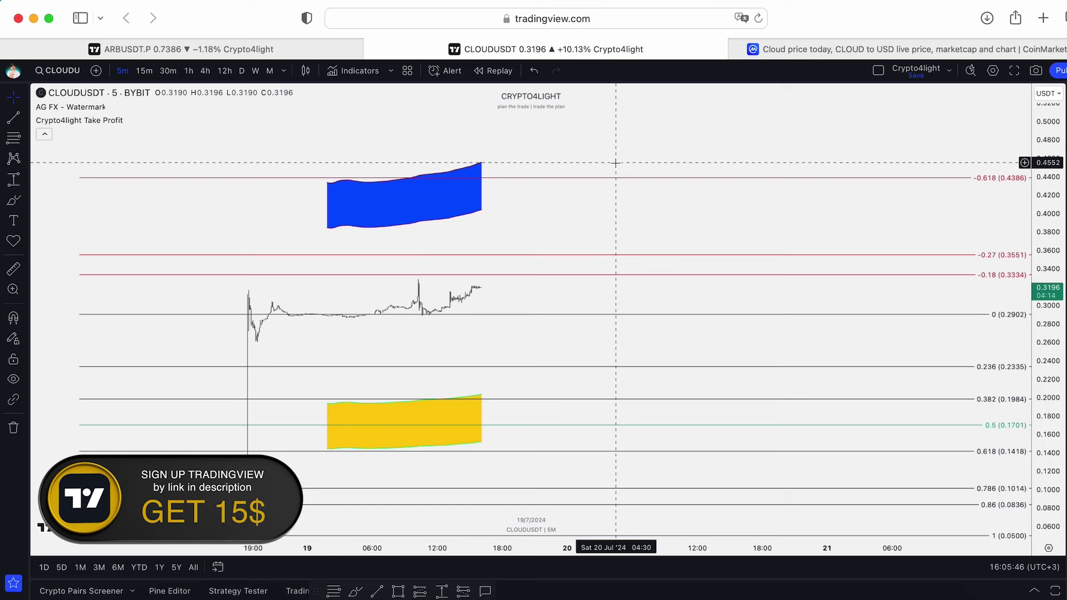
{"action": "left_click_drag", "start_coordinate": [617, 163], "coordinate": [517, 99]}
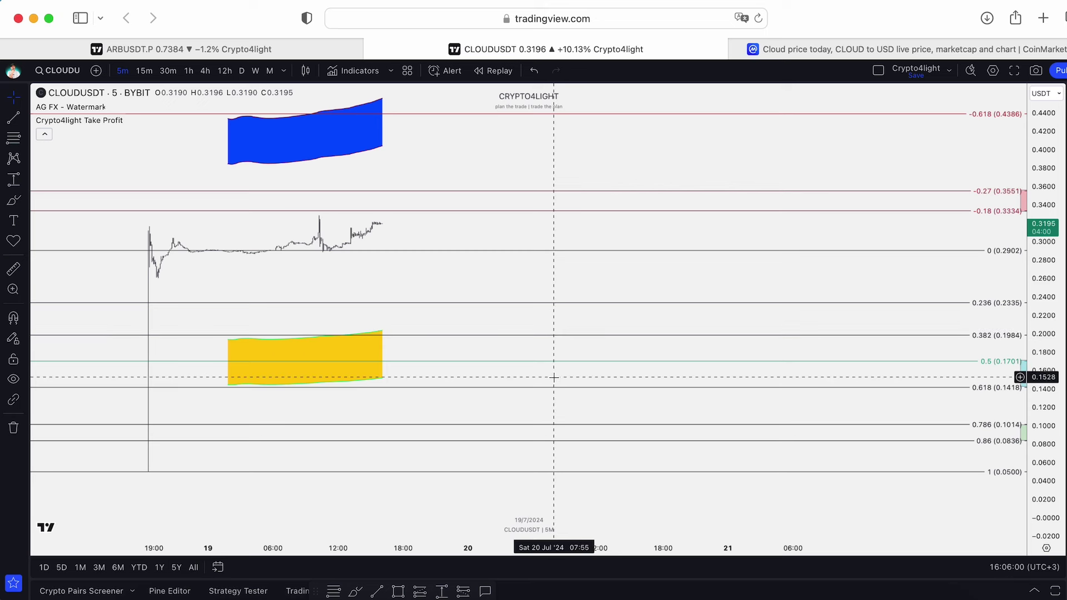
Step: Switch to 4-hour candles and compress the price scale to fit all Fib zones
{"action": "left_click", "coordinate": [206, 70]}
{"action": "scroll", "coordinate": [653, 167], "scroll_direction": "up", "scroll_amount": 3}
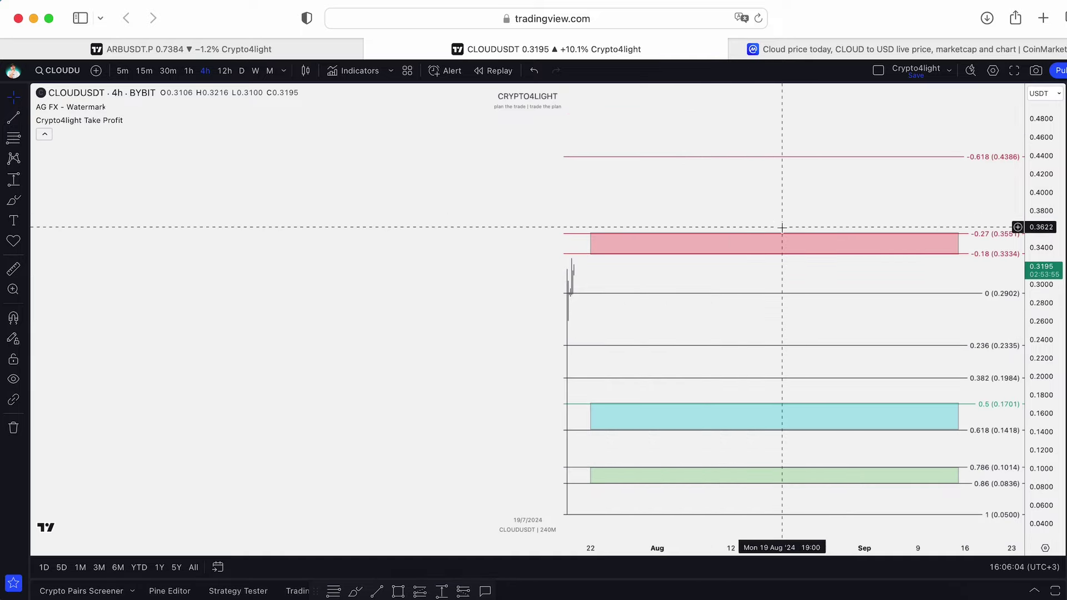
{"action": "scroll", "coordinate": [572, 215], "scroll_direction": "up", "scroll_amount": 3}
{"action": "scroll", "coordinate": [721, 205], "scroll_direction": "up", "scroll_amount": 3}
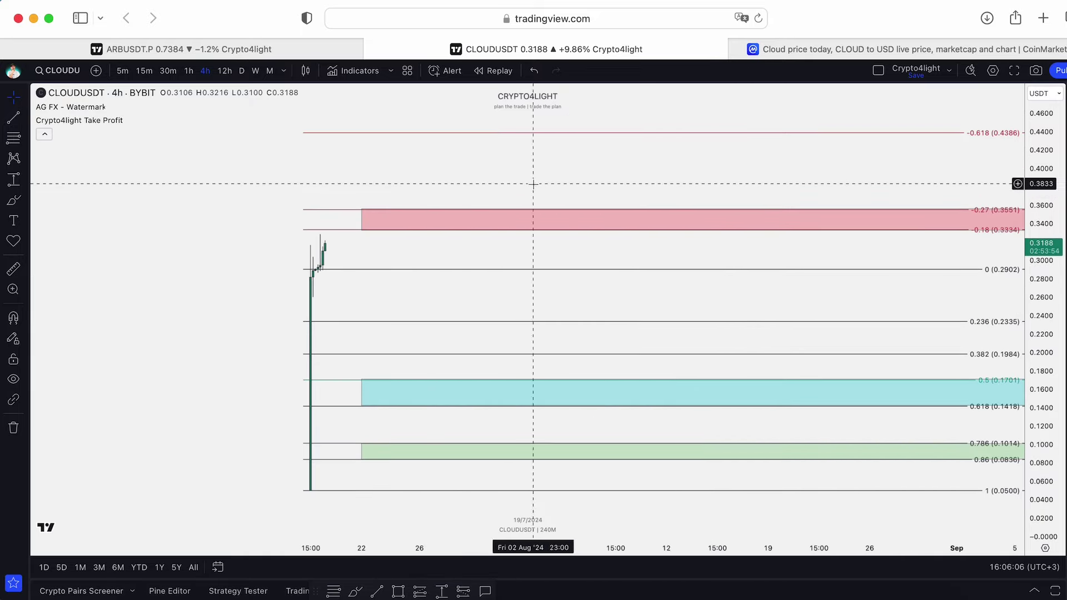
{"action": "scroll", "coordinate": [688, 174], "scroll_direction": "up", "scroll_amount": 3}
{"action": "left_click_drag", "start_coordinate": [688, 174], "coordinate": [826, 184]}
{"action": "scroll", "coordinate": [634, 198], "scroll_direction": "down", "scroll_amount": 2}
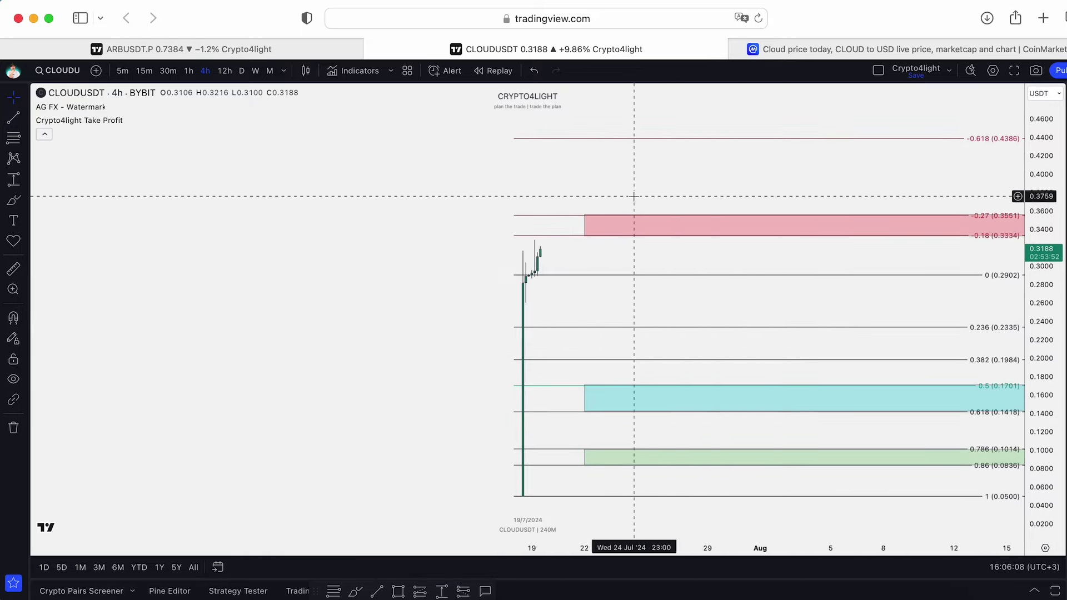
{"action": "scroll", "coordinate": [670, 191], "scroll_direction": "up", "scroll_amount": 3}
{"action": "mouse_move", "coordinate": [1037, 218]}
{"action": "left_mouse_down"}
{"action": "mouse_move", "coordinate": [893, 203]}
{"action": "mouse_move", "coordinate": [704, 243]}
{"action": "left_mouse_up"}
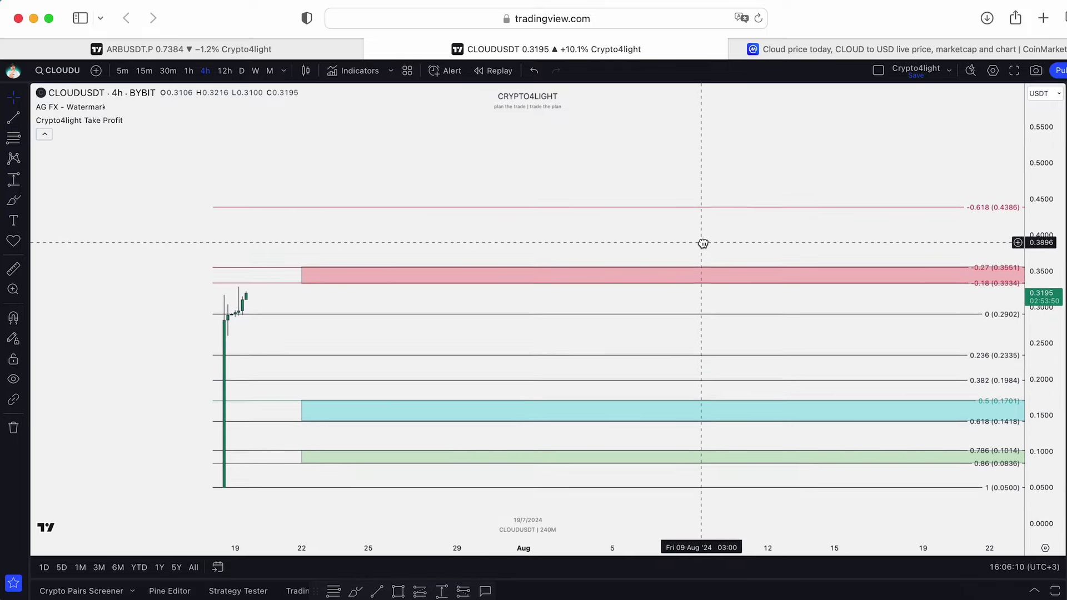